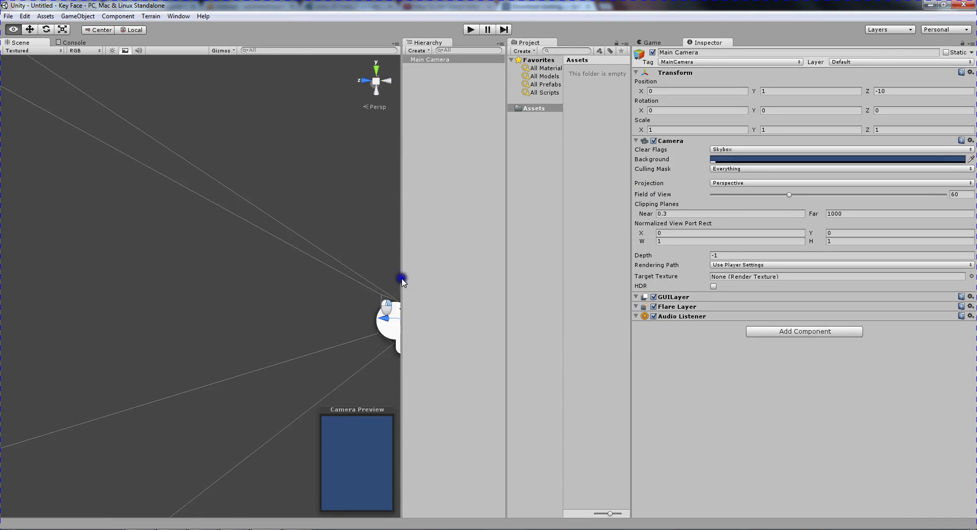
right_drag(691, 280, 688, 282)
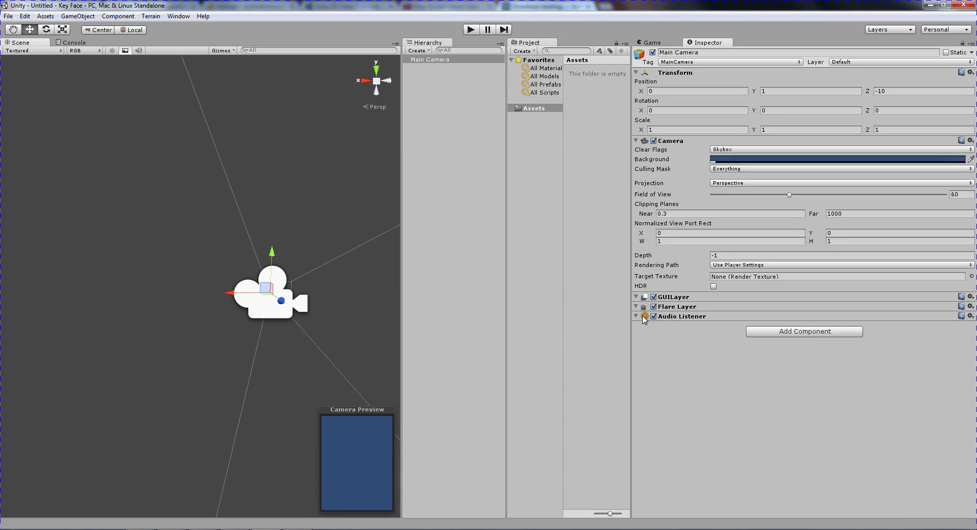
alt+drag(120, 308, 108, 375)
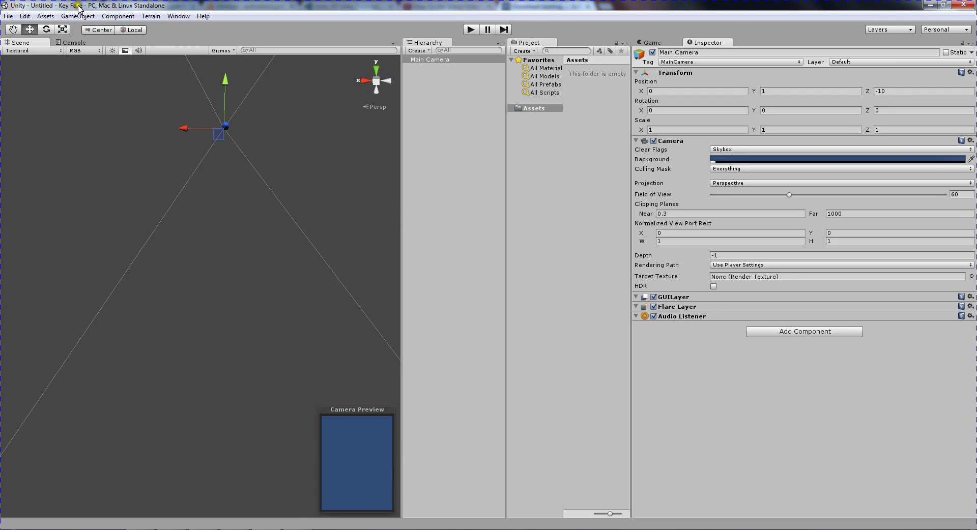
alt+drag(94, 124, 603, 189)
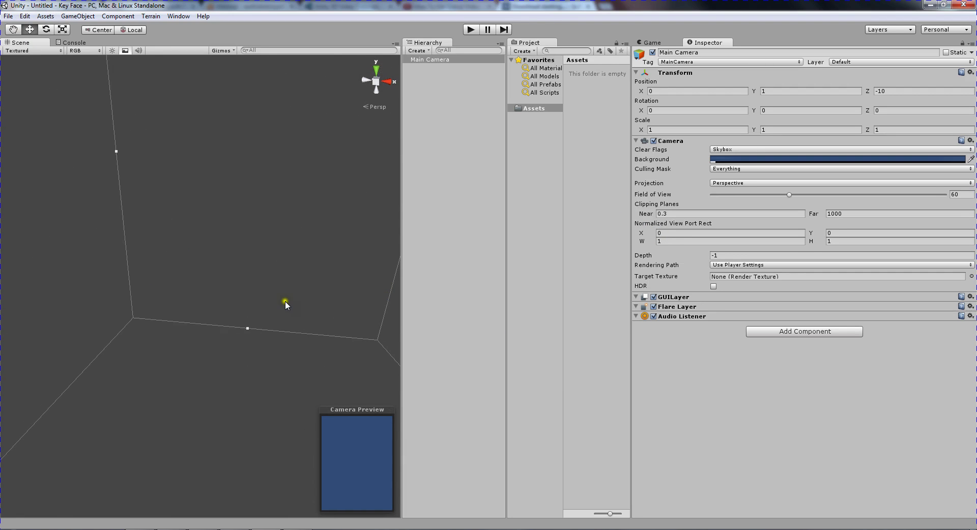
alt+drag(285, 304, 714, 261)
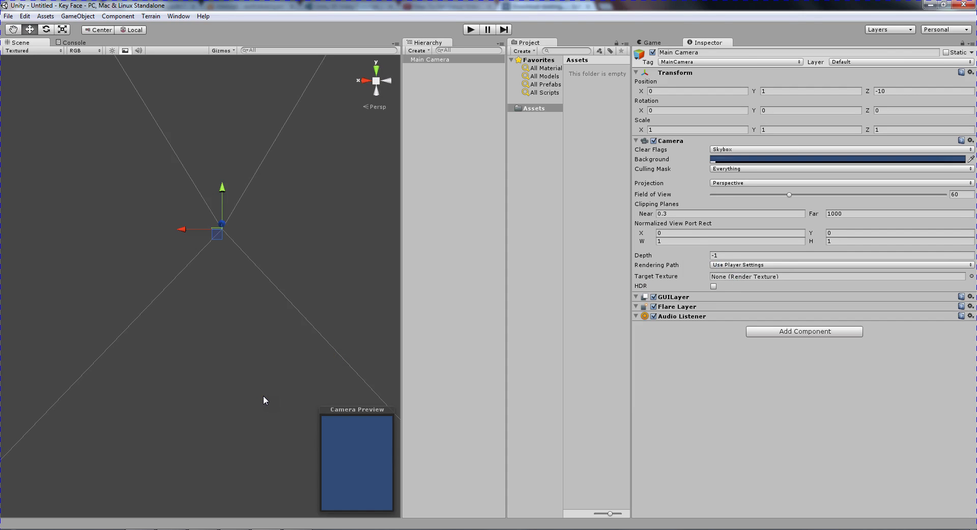
alt+drag(189, 370, 215, 401)
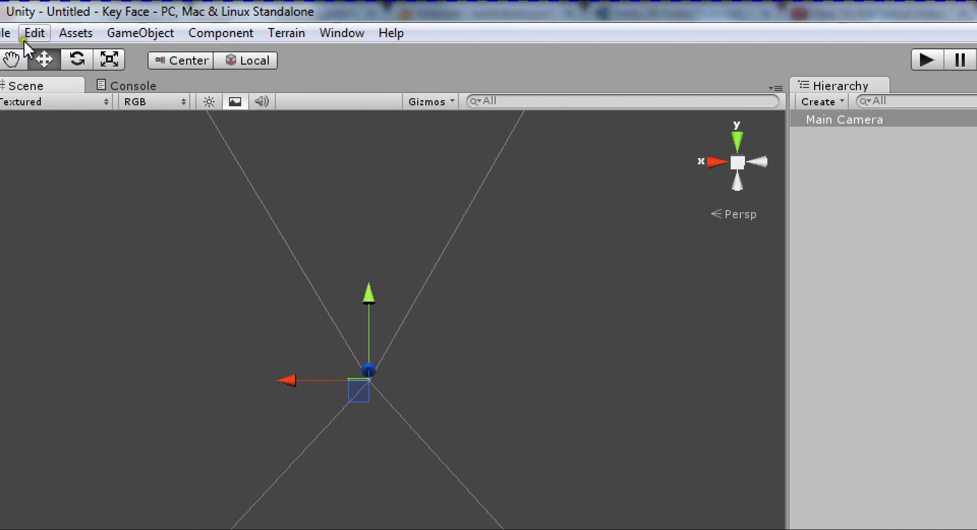
Add a cube primitive to the scene
click(132, 35)
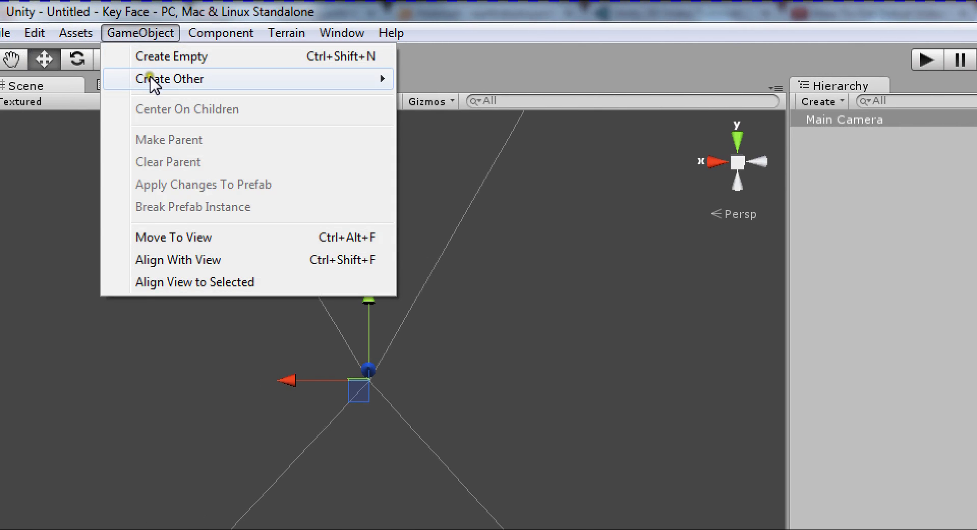
mouse_move(152, 77)
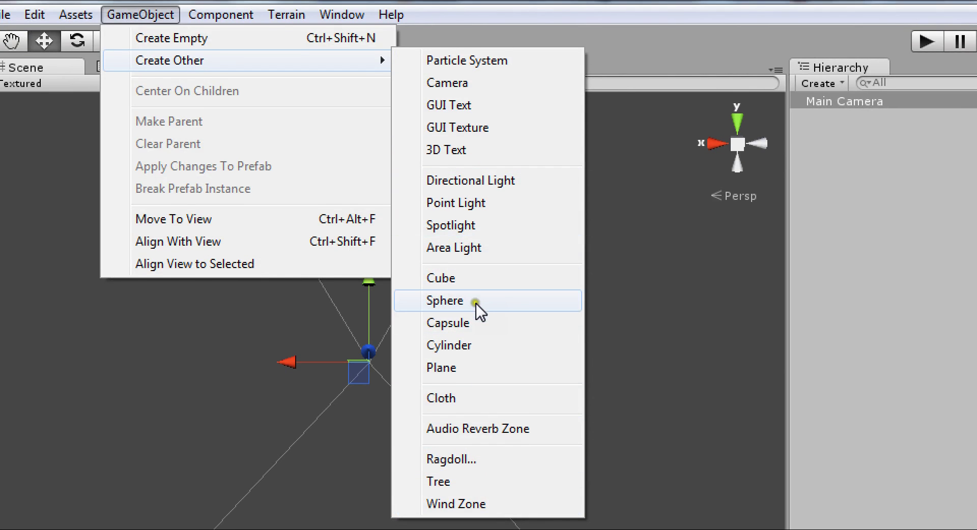
click(482, 280)
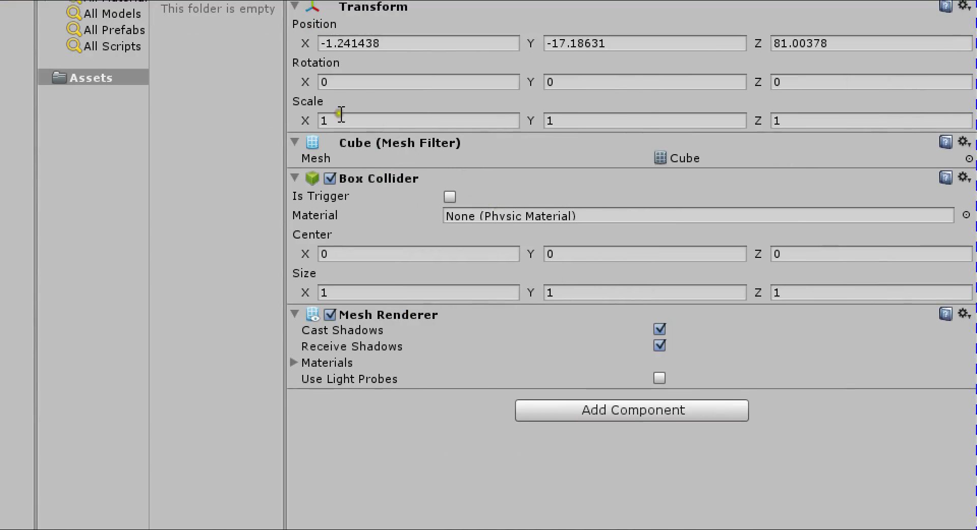
Set the cube's X scale to 50, after trying 100 as the value
click(340, 124)
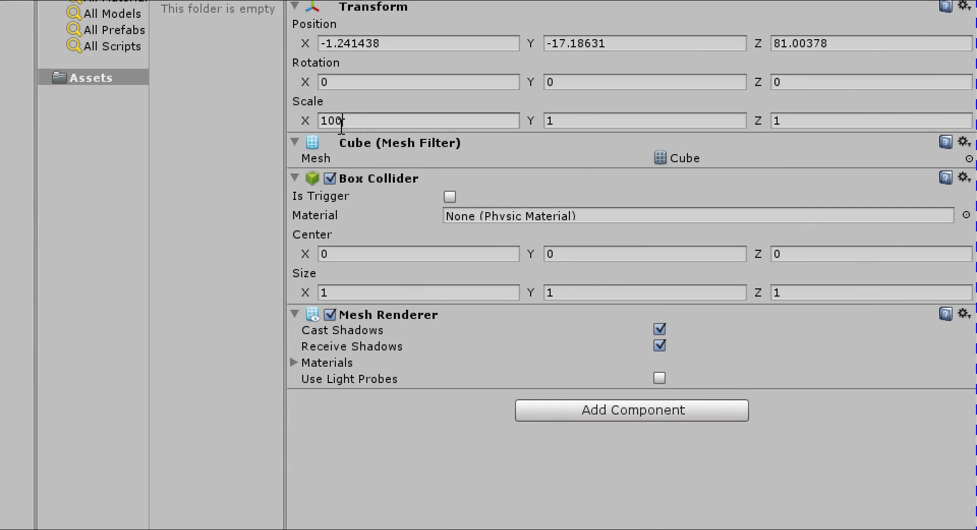
key(Tab)
key(Tab)
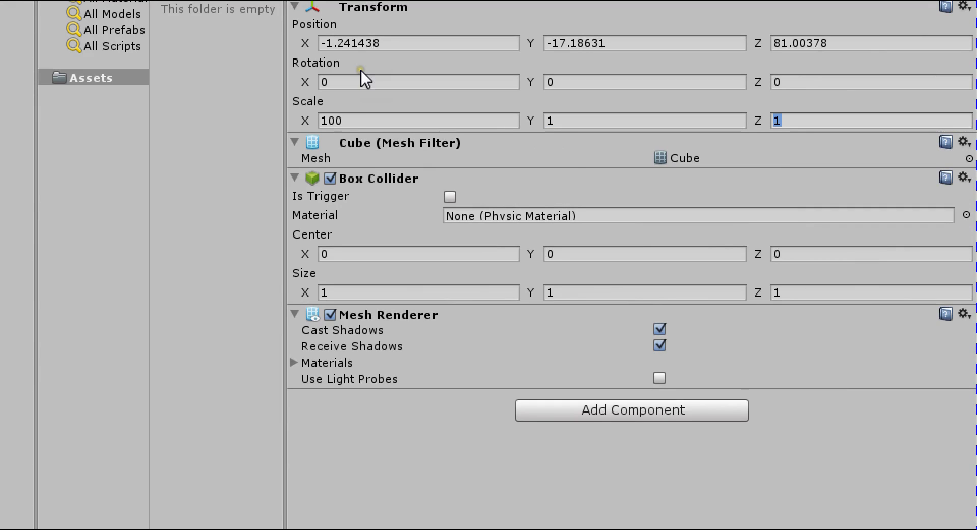
click(346, 124)
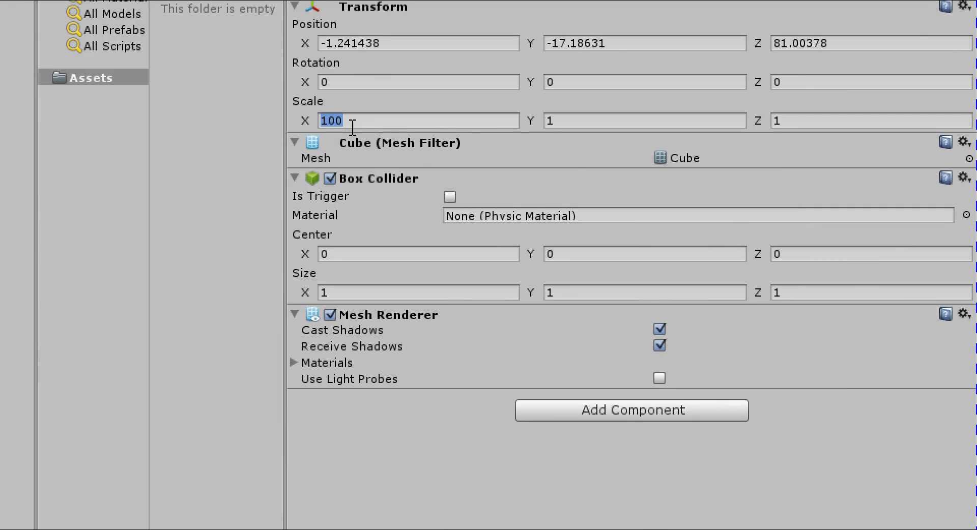
text(5)
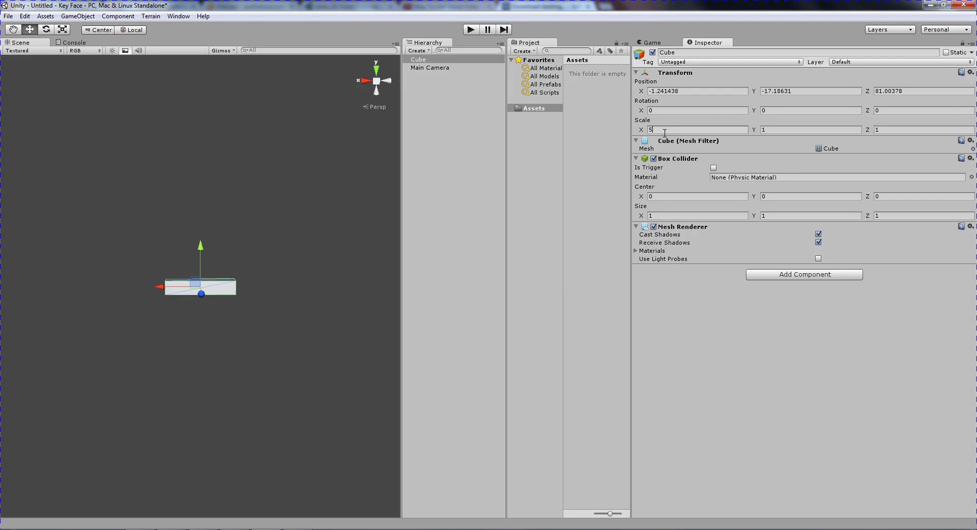
text(0)
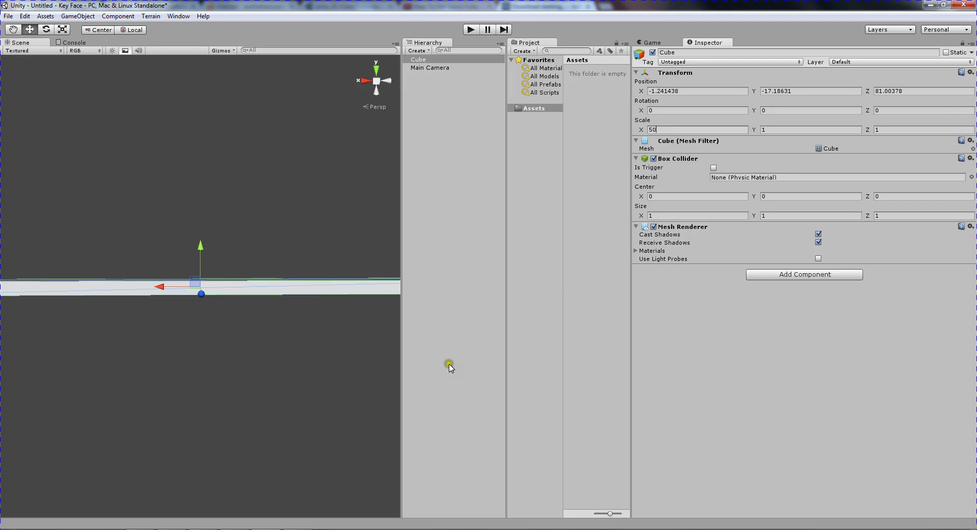
click(488, 329)
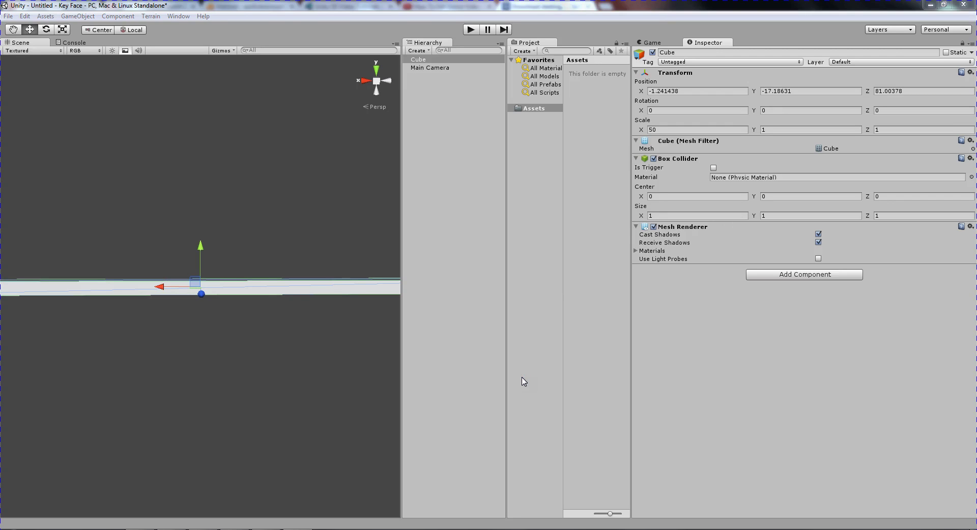
Set the cube's Z scale to 50 so it forms a square slab
drag(521, 377, 596, 292)
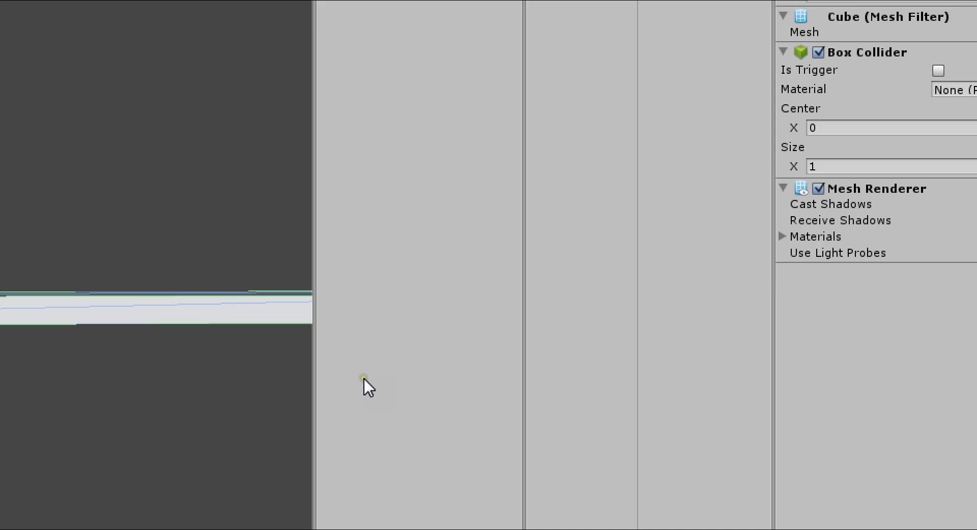
click(587, 238)
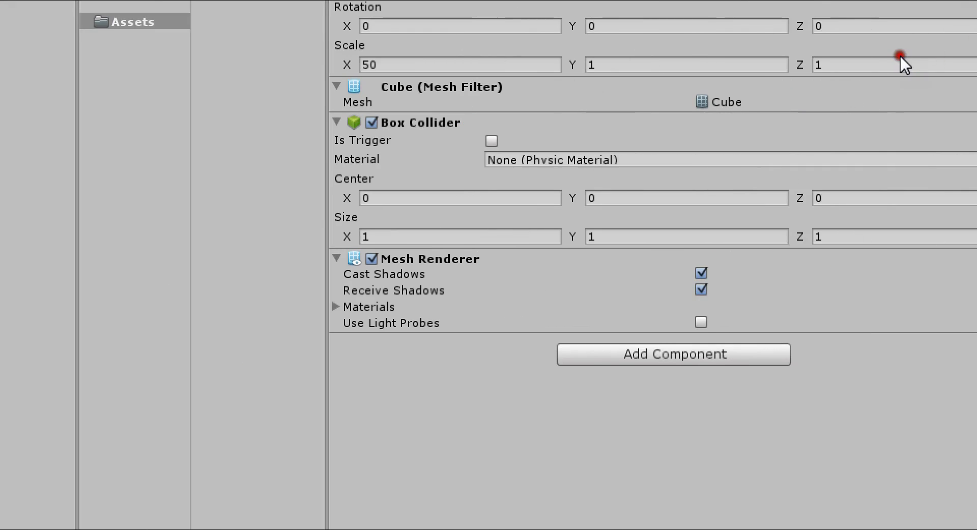
click(887, 69)
key(Return)
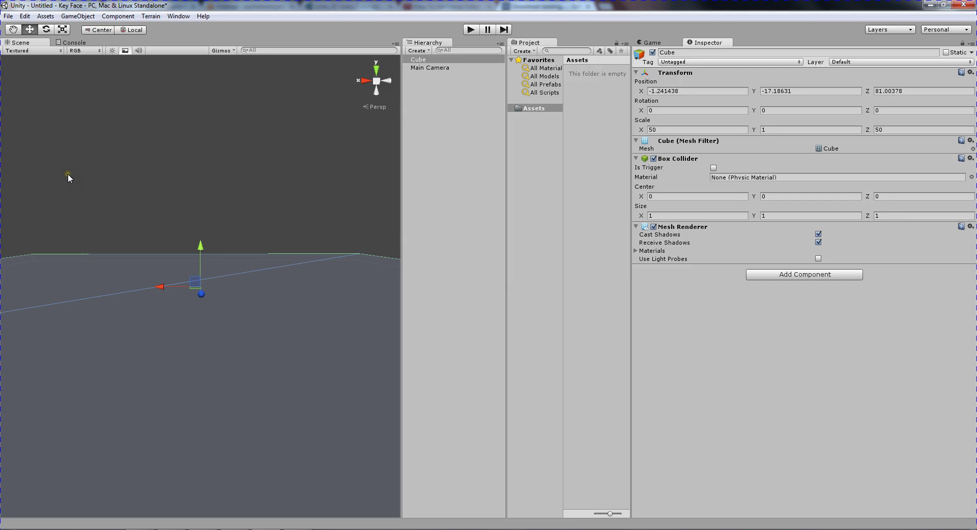
Delete the Main Camera from the scene
alt+drag(109, 310, 423, 412)
right_drag(522, 409, 253, 351)
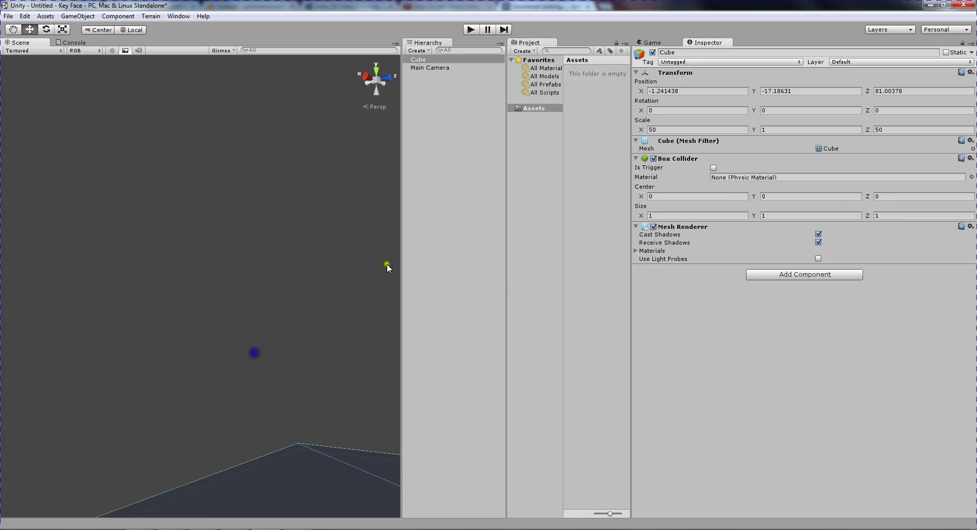
click(421, 68)
key(f)
right_drag(294, 231, 549, 350)
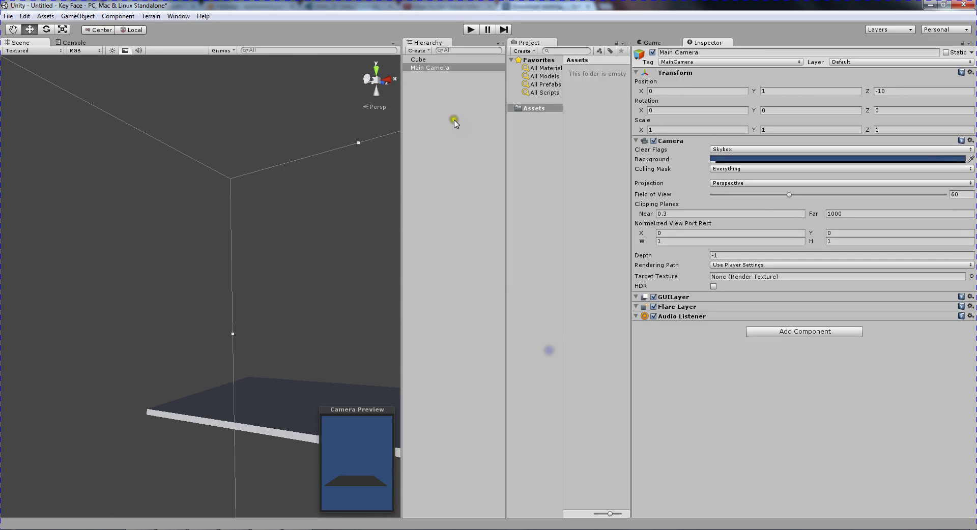
right_click(441, 70)
click(461, 126)
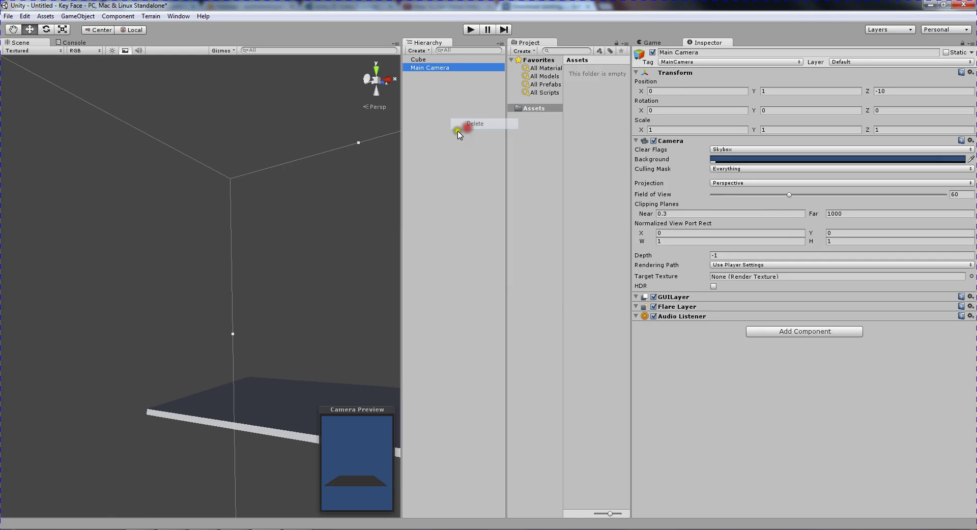
Add a directional light to the scene
right_drag(233, 268, 107, 382)
click(417, 52)
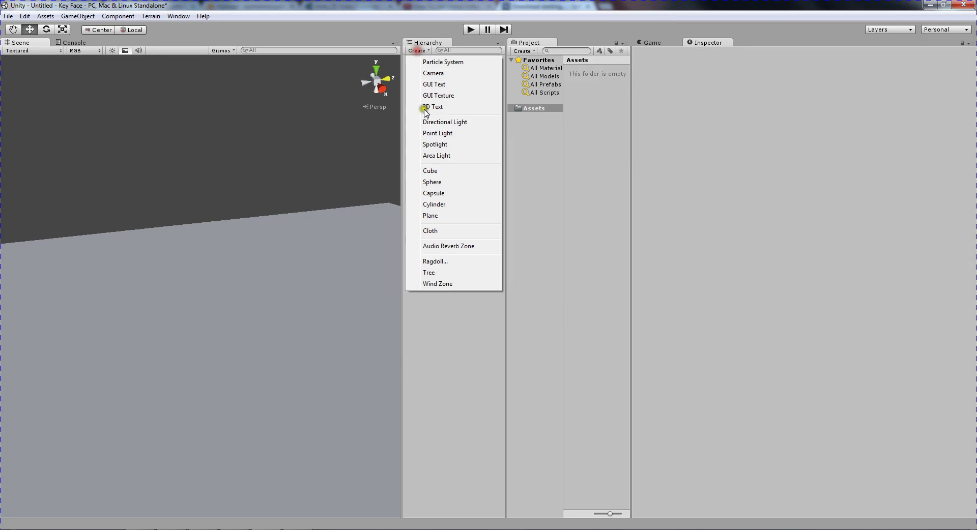
click(440, 123)
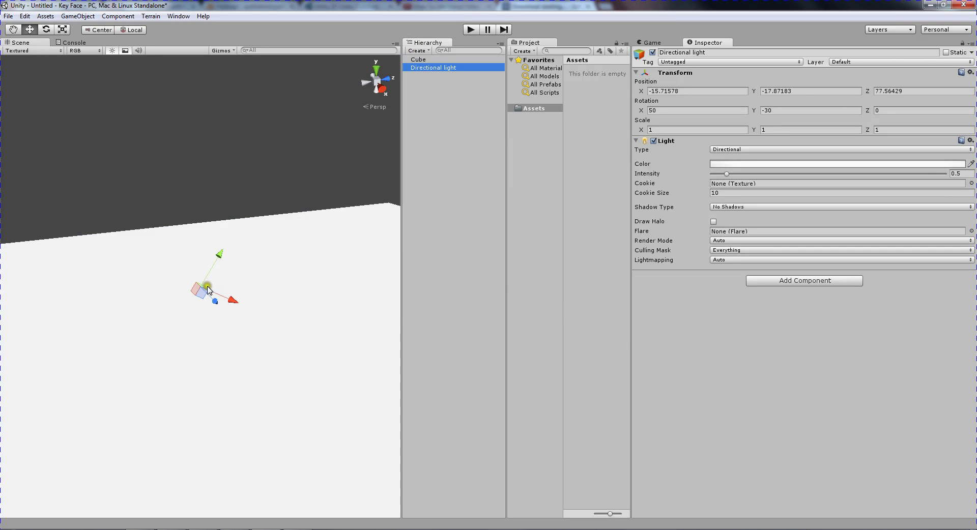
Move the directional light above the slab to about X -3.89, Y 3.32, Z 113.56
drag(220, 253, 621, 513)
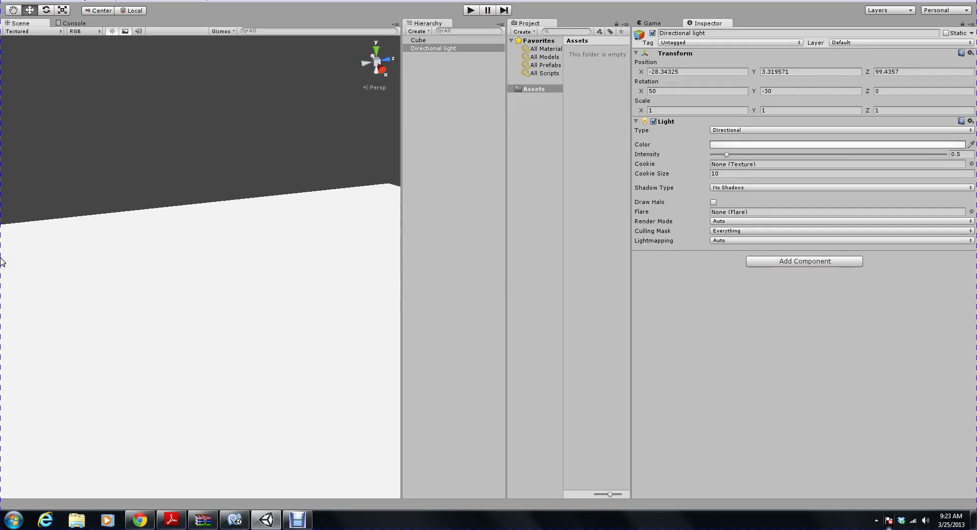
right_drag(252, 323, 343, 180)
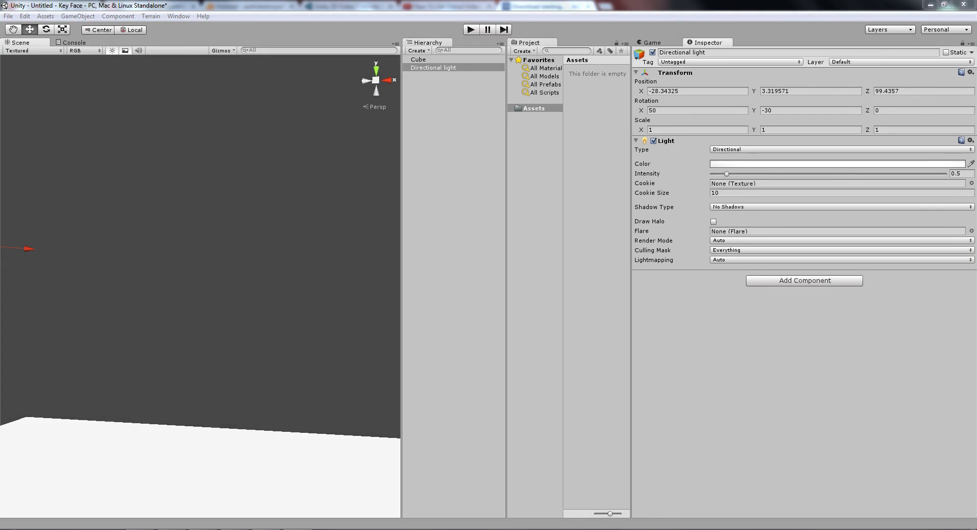
key(alt+Tab)
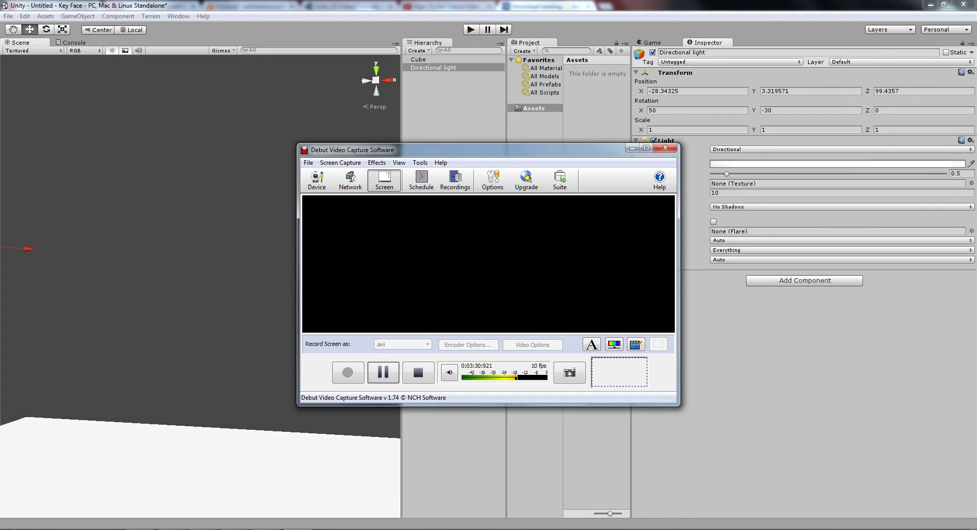
click(253, 5)
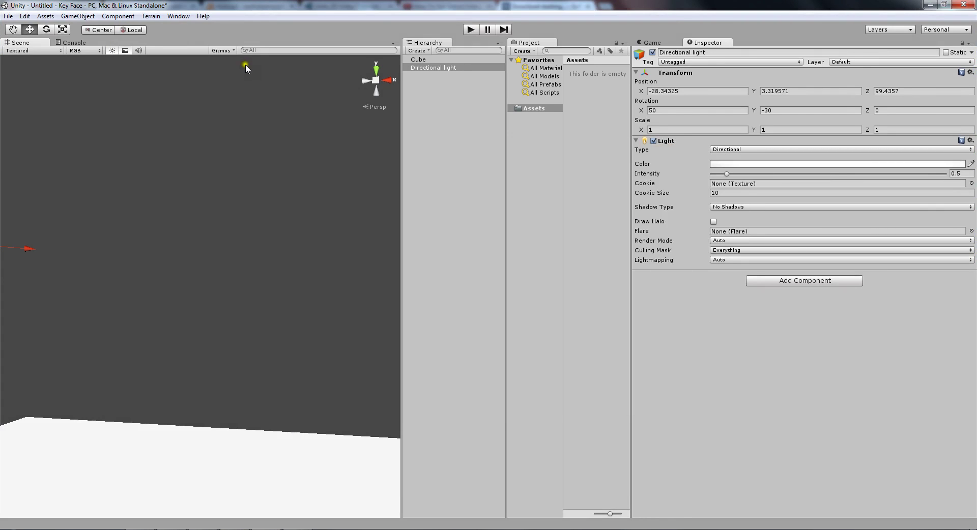
right_drag(166, 263, 141, 314)
drag(105, 97, 529, 139)
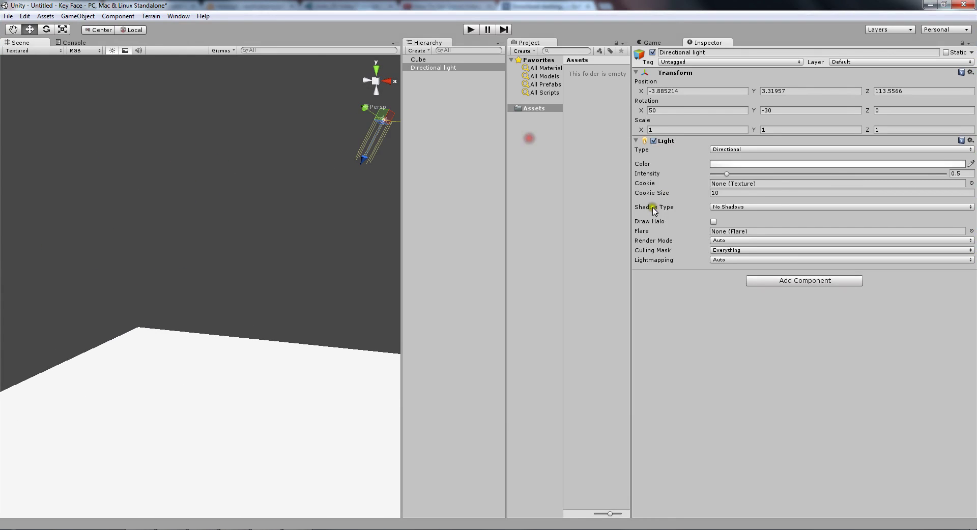
right_drag(253, 231, 427, 251)
Rename the scaled cube to "floor"
click(418, 59)
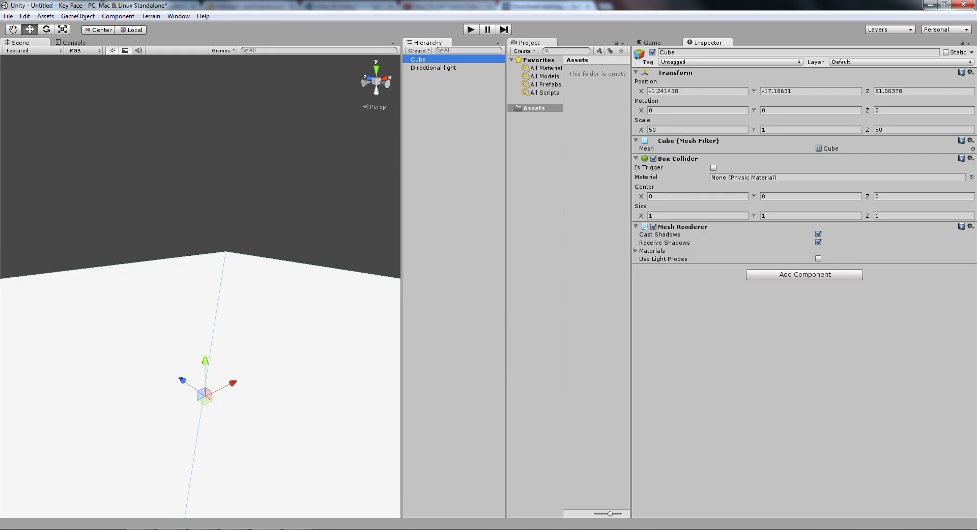
click(430, 441)
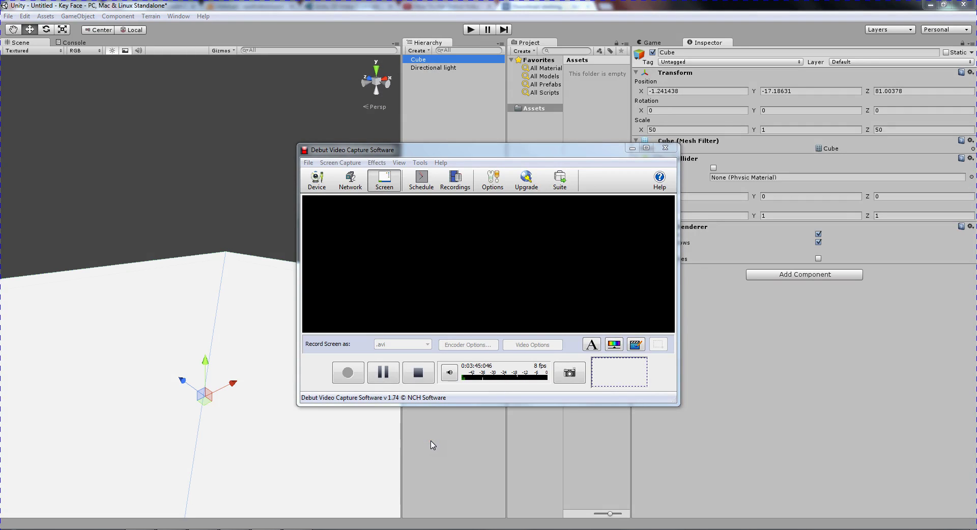
click(451, 438)
click(397, 9)
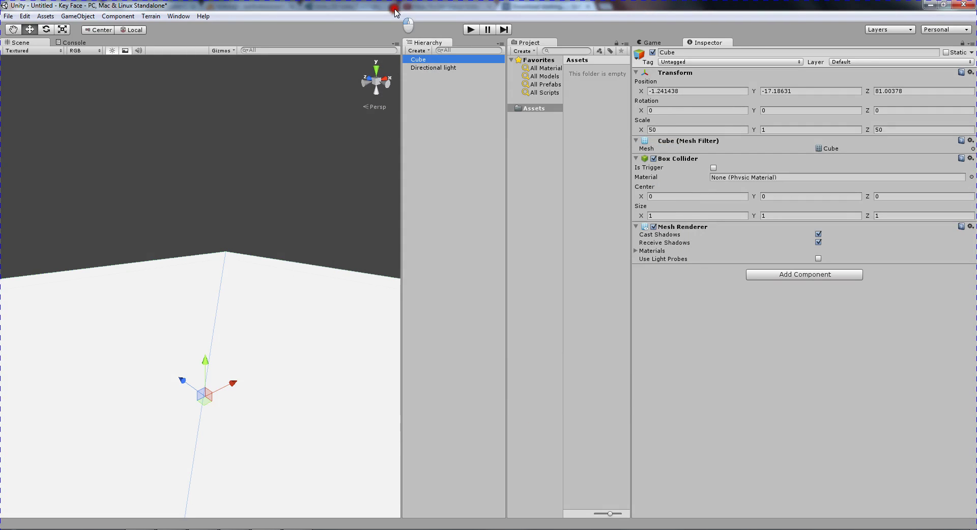
click(243, 175)
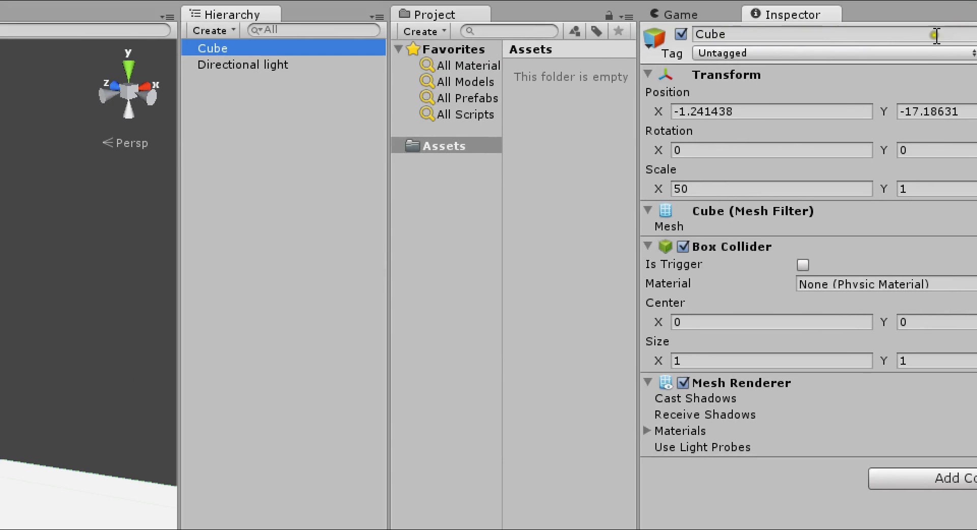
click(903, 36)
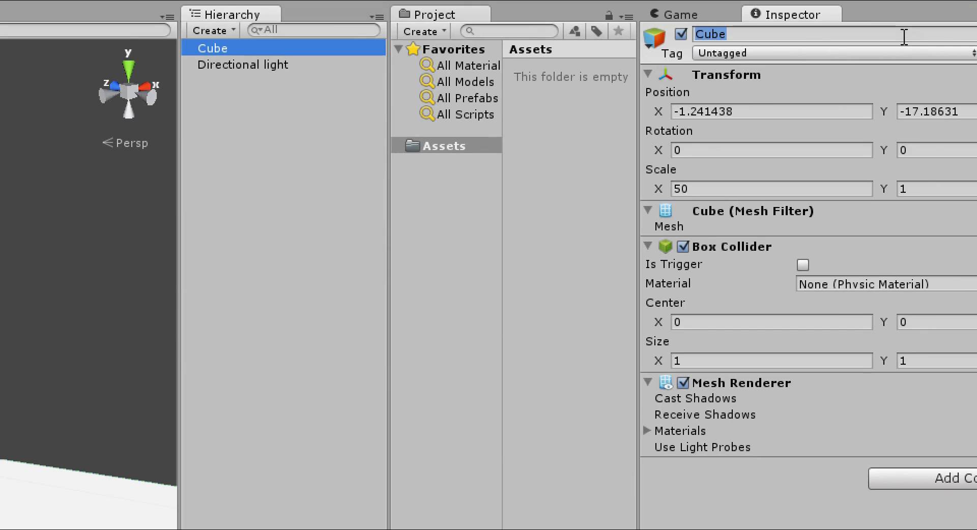
text(floor)
key(Return)
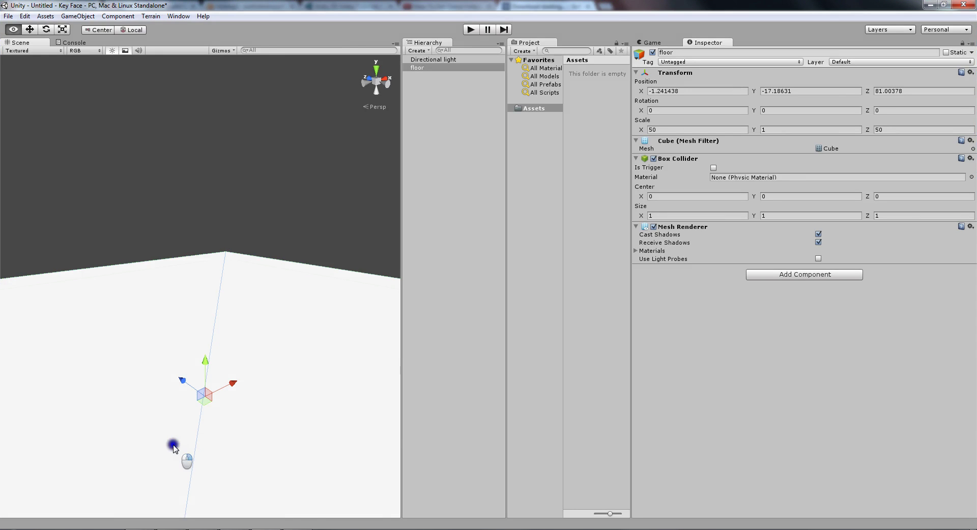
Add another cube to the scene, above the floor
alt+drag(170, 452, 375, 467)
alt+drag(325, 259, 26, 333)
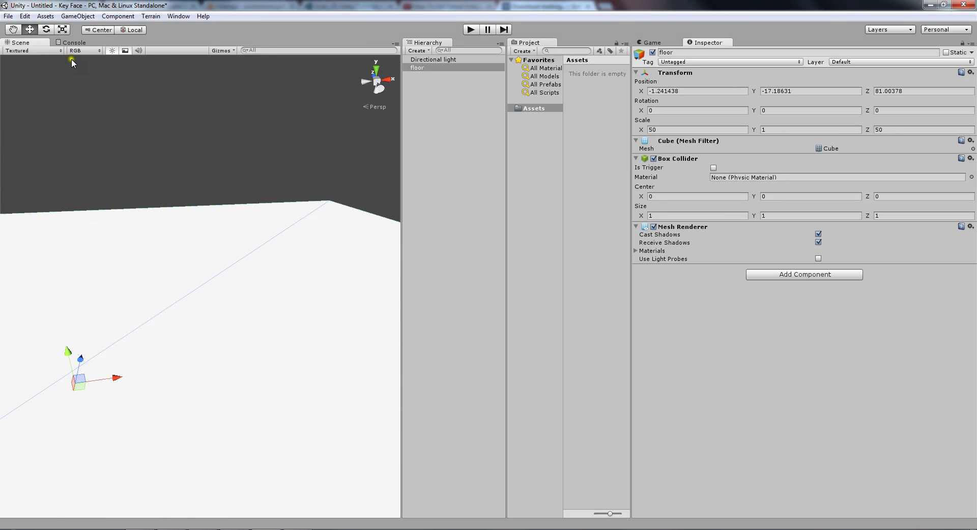
click(77, 15)
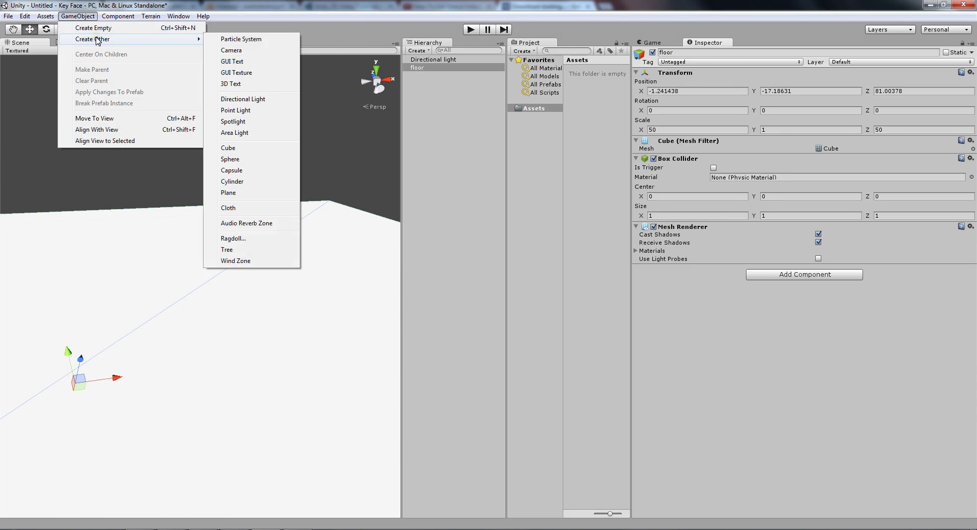
click(88, 16)
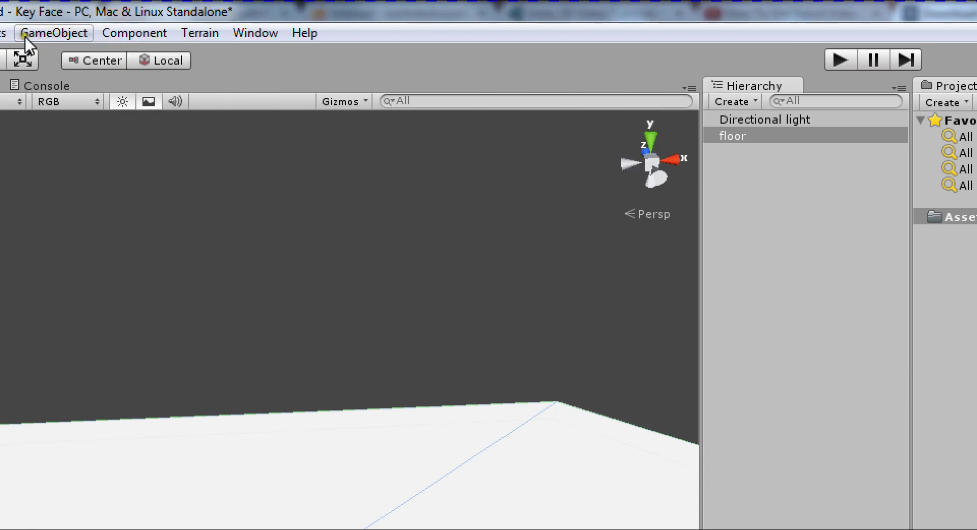
click(36, 36)
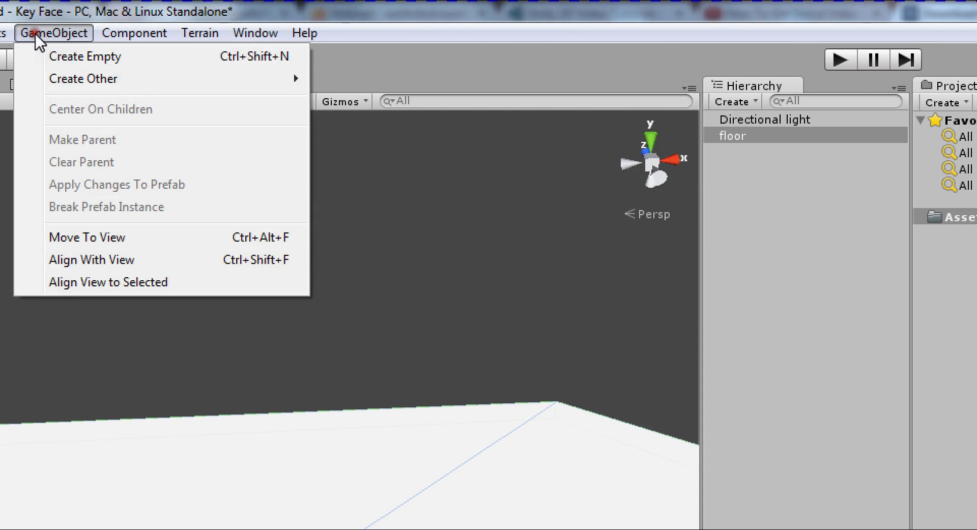
mouse_move(47, 78)
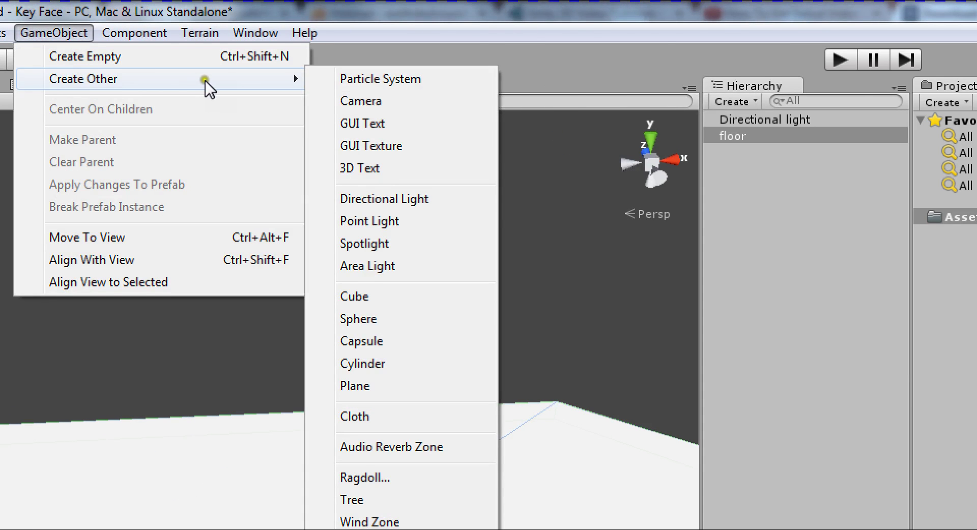
click(382, 297)
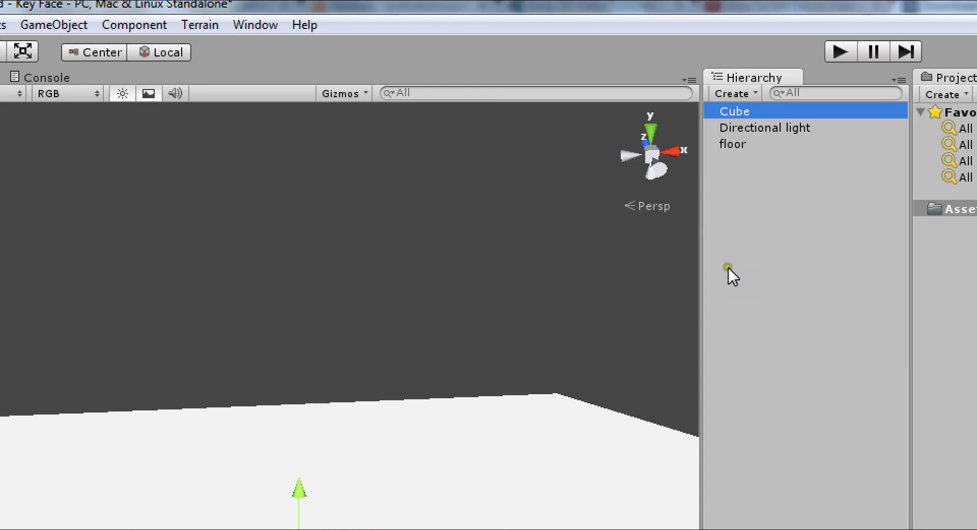
Rename the new cube to "hallwall"
click(953, 100)
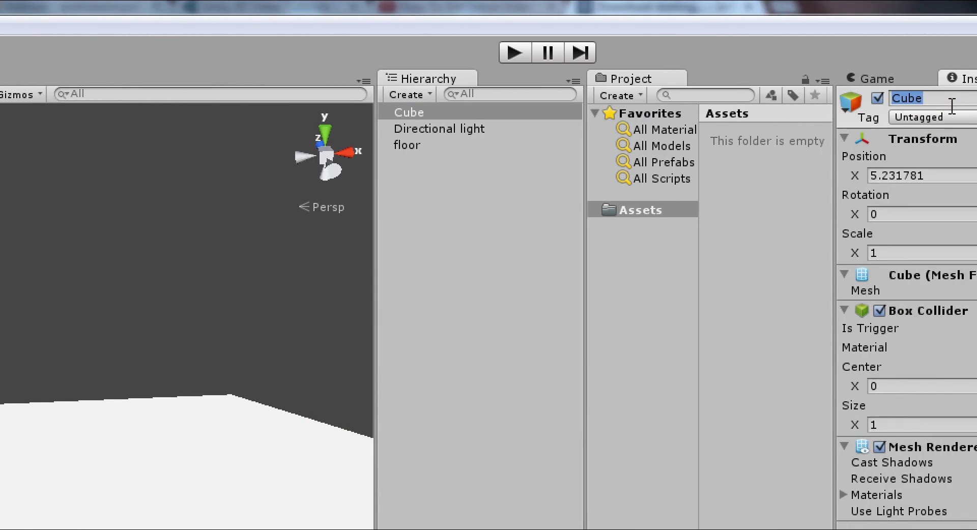
text(wall)
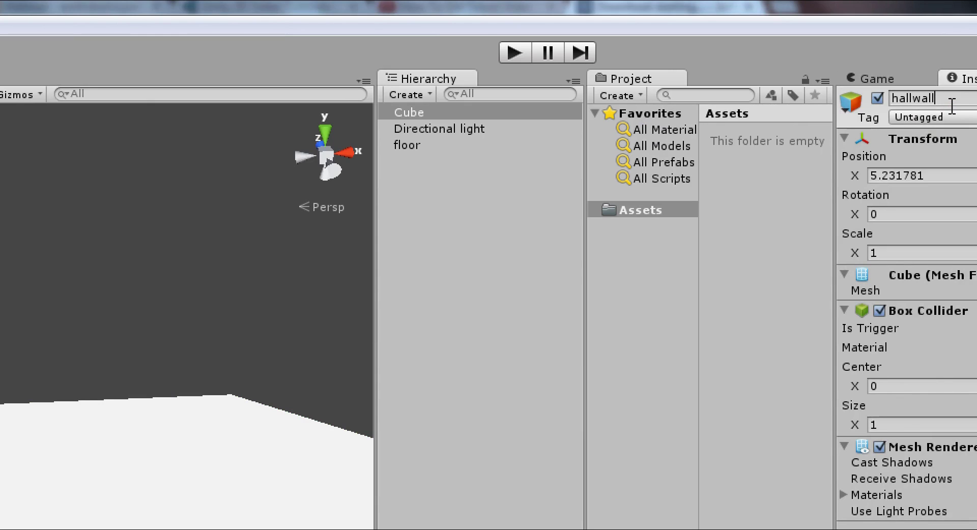
key(Return)
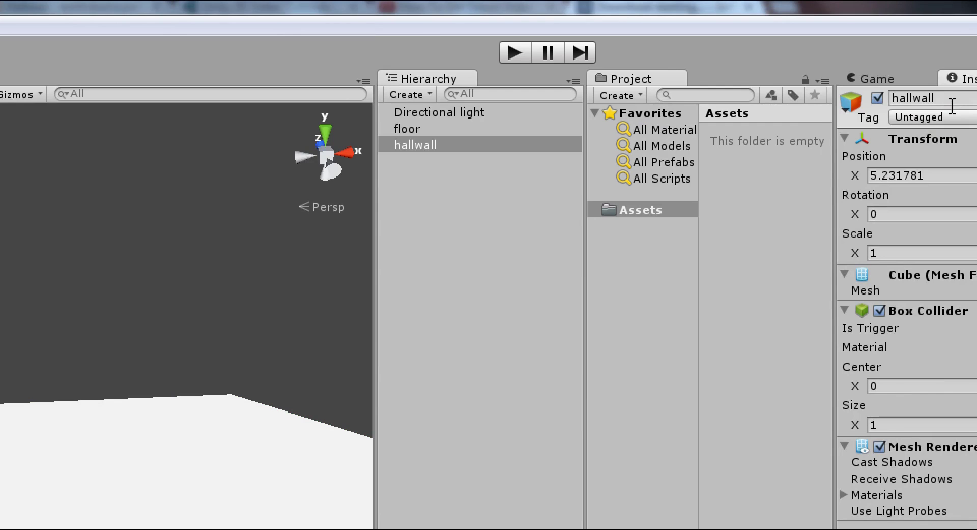
Duplicate the hallwall object and delete the extra copy
click(441, 145)
key(ctrl+d)
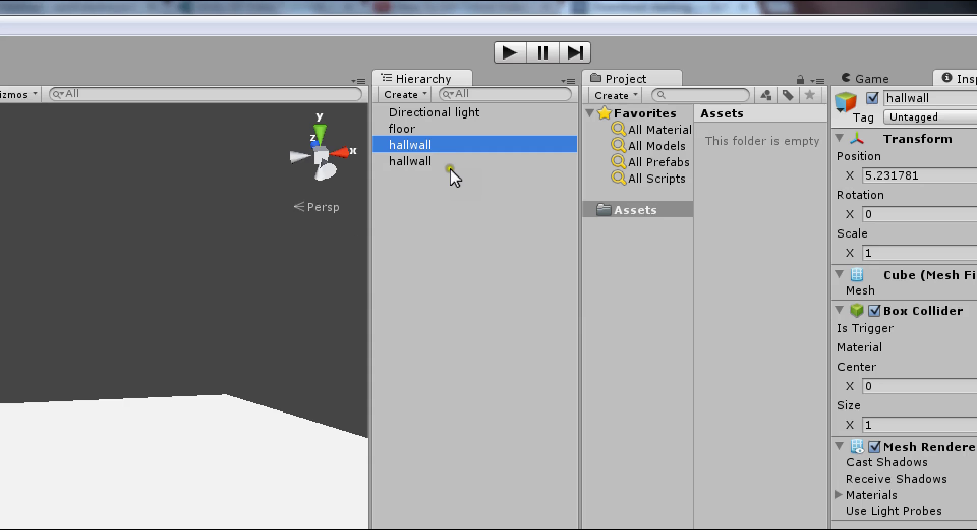
right_click(453, 160)
click(497, 276)
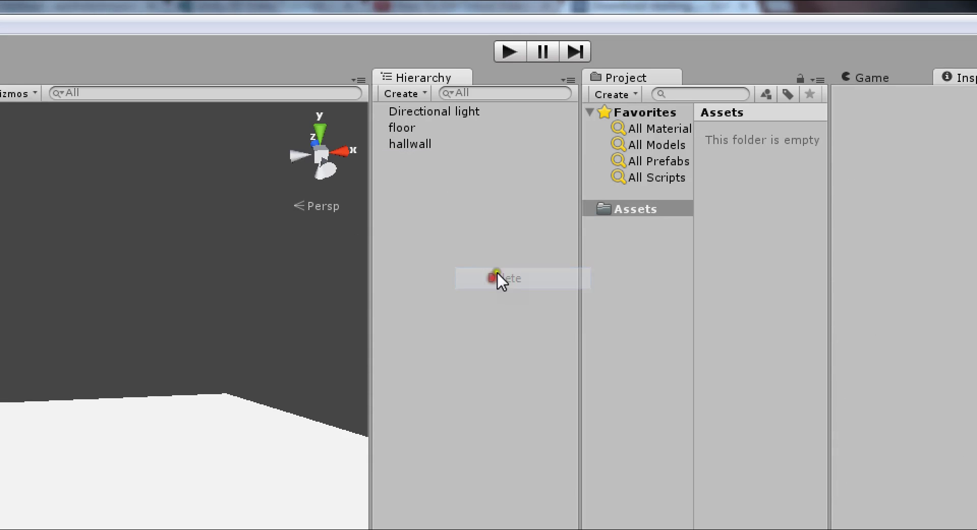
Set the hallwall's scale to Y 100 and Z 30, keeping X at 1
click(401, 148)
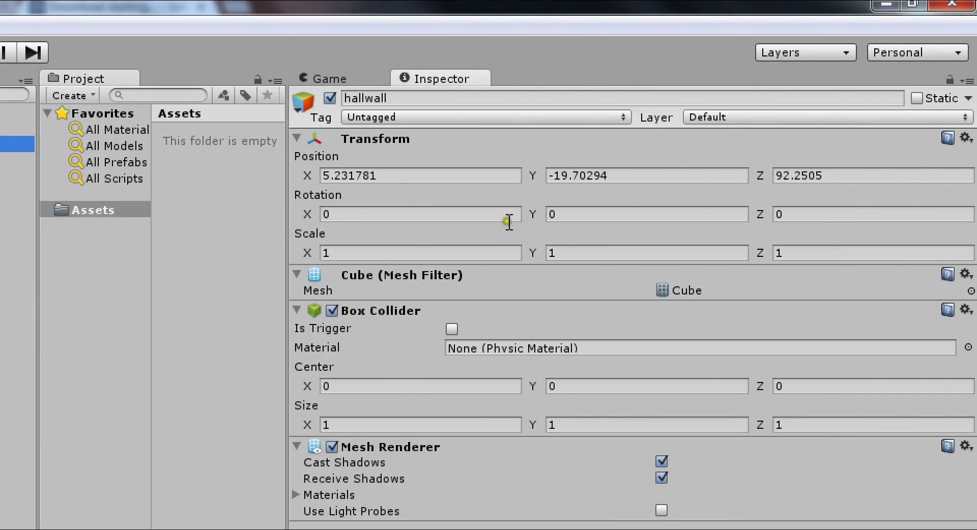
click(448, 250)
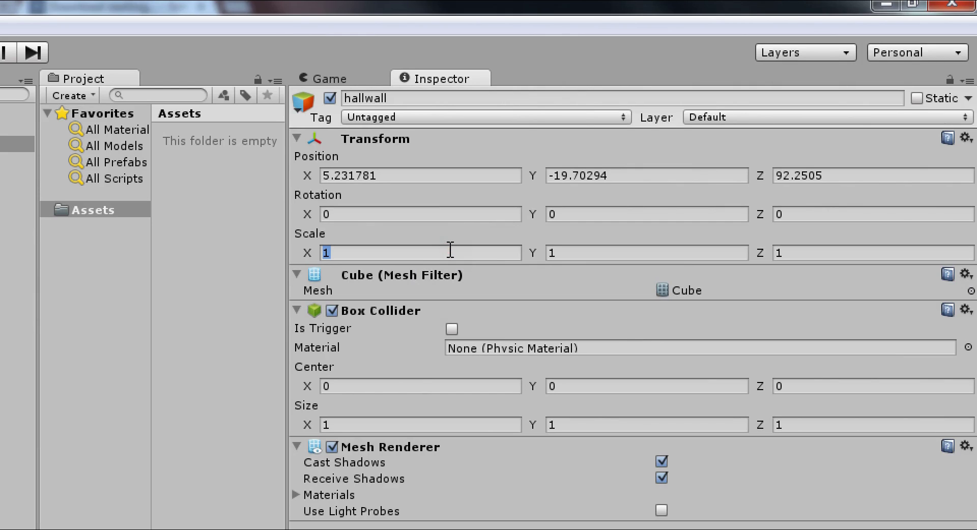
click(679, 253)
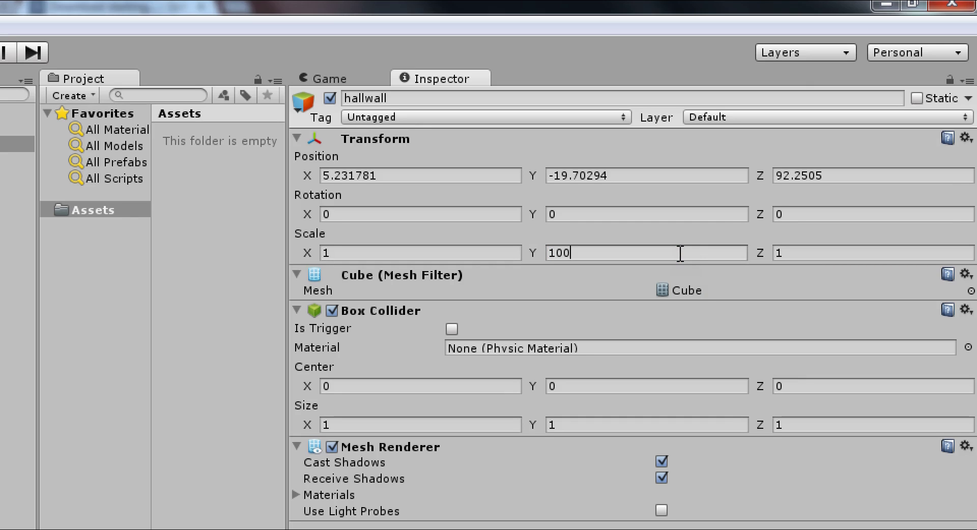
key(Tab)
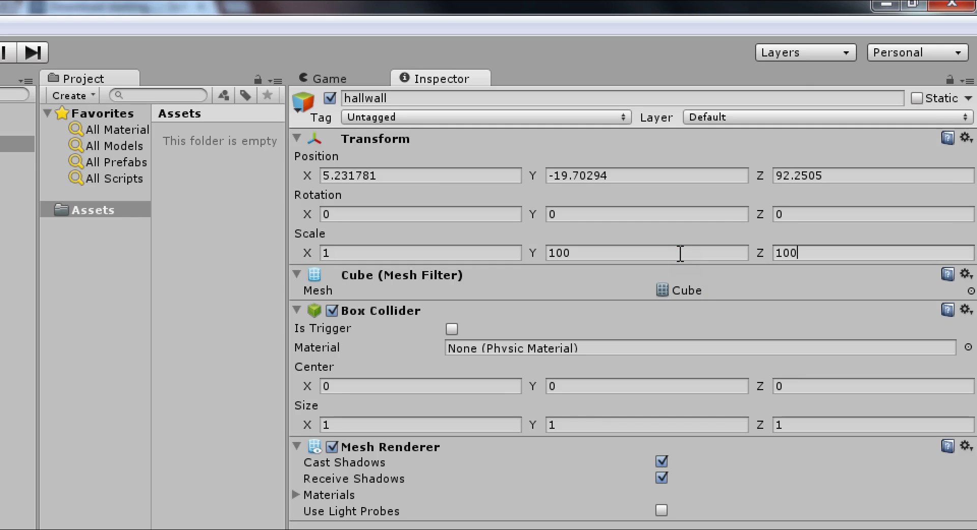
key(BackSpace)
key(BackSpace)
text(5030)
key(Return)
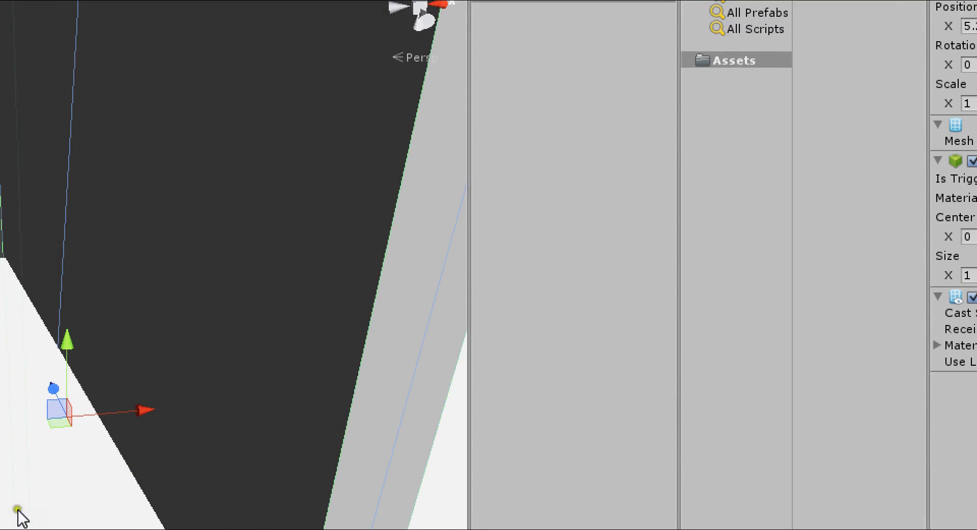
Move the hallwall across the floor to about X 3.45, Z 81.02
drag(55, 389, 120, 457)
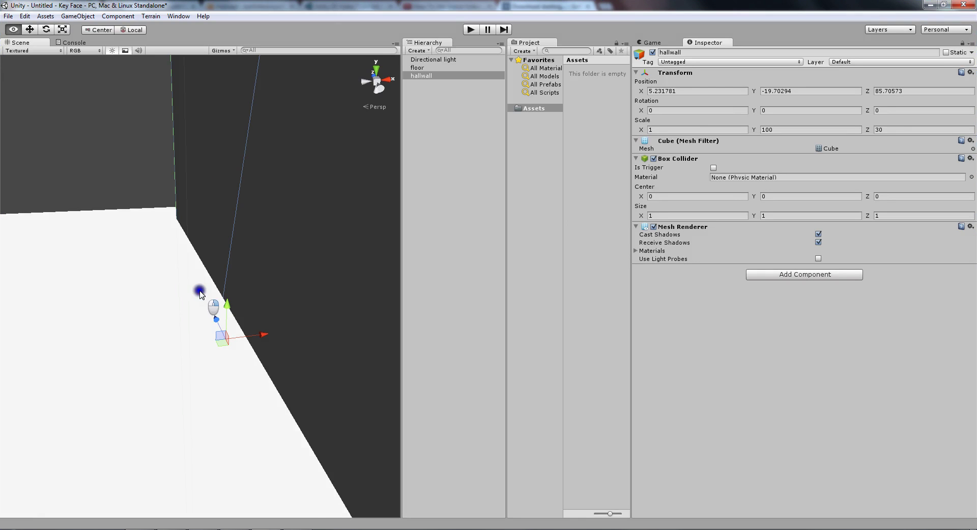
alt+drag(207, 294, 250, 369)
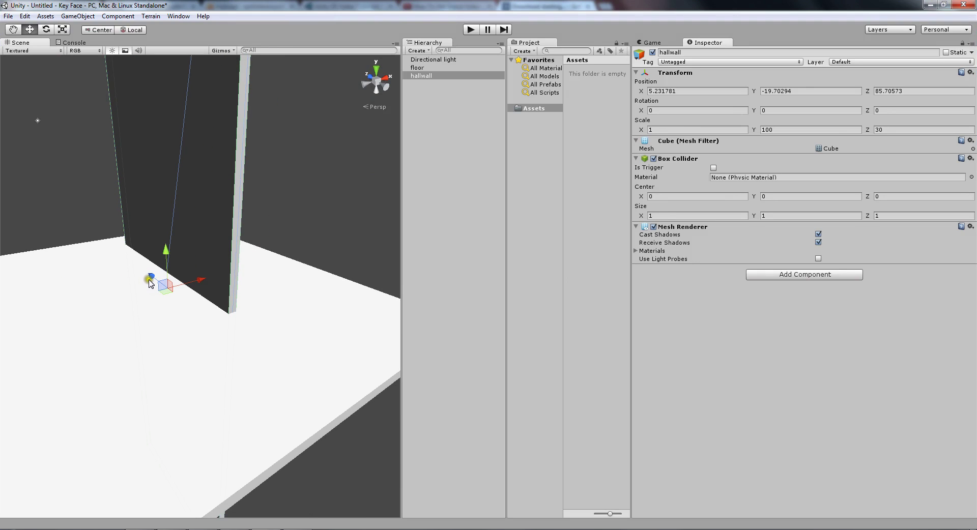
drag(152, 277, 273, 280)
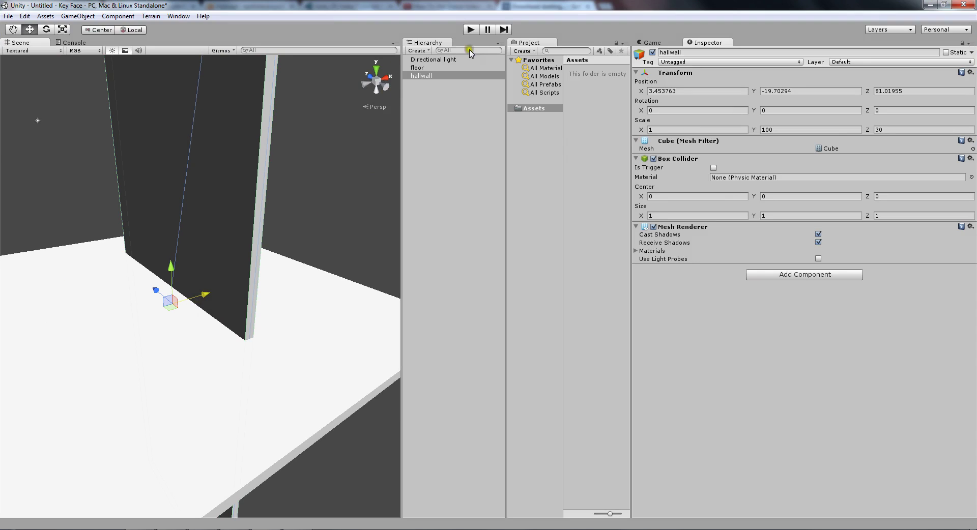
Create a folder named "Materials" in the project's Assets
click(524, 50)
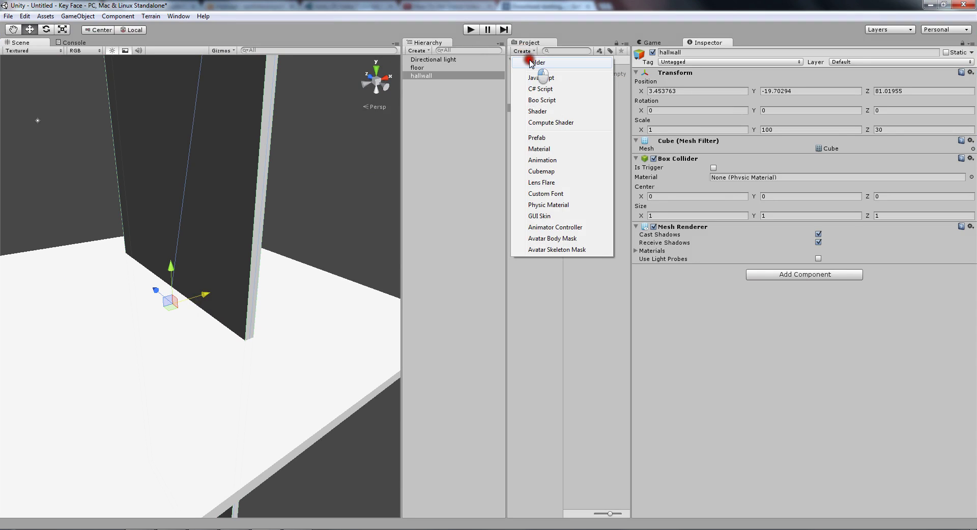
click(535, 62)
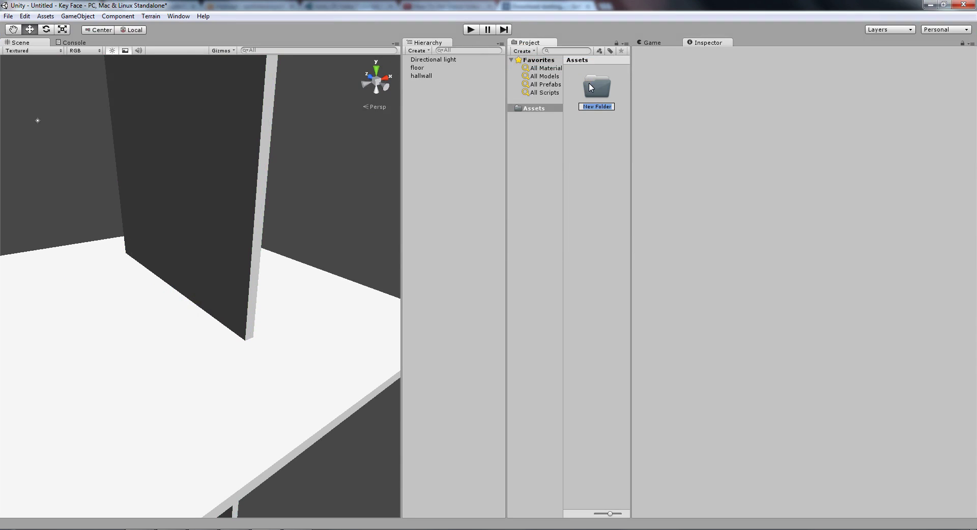
text(Materials)
key(Return)
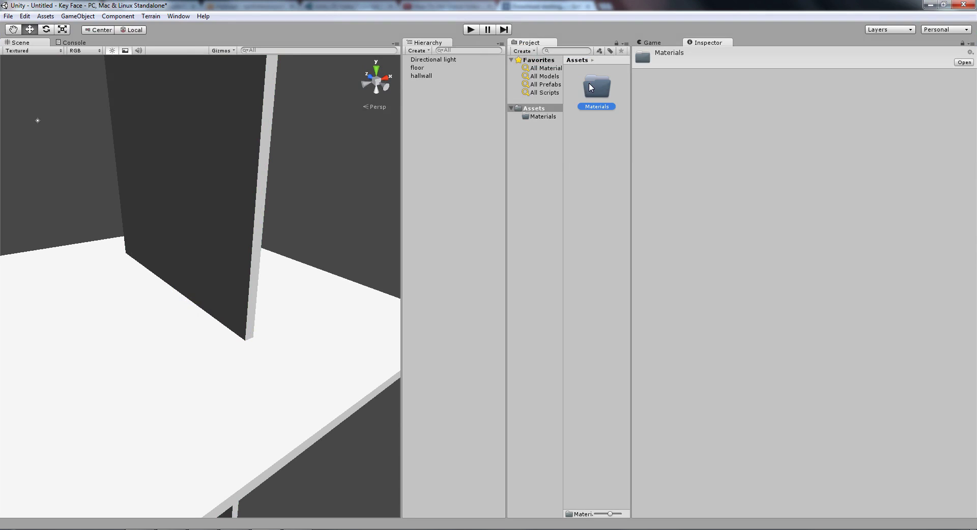
Create a new material named "WallMaterial" inside the Materials folder
click(543, 116)
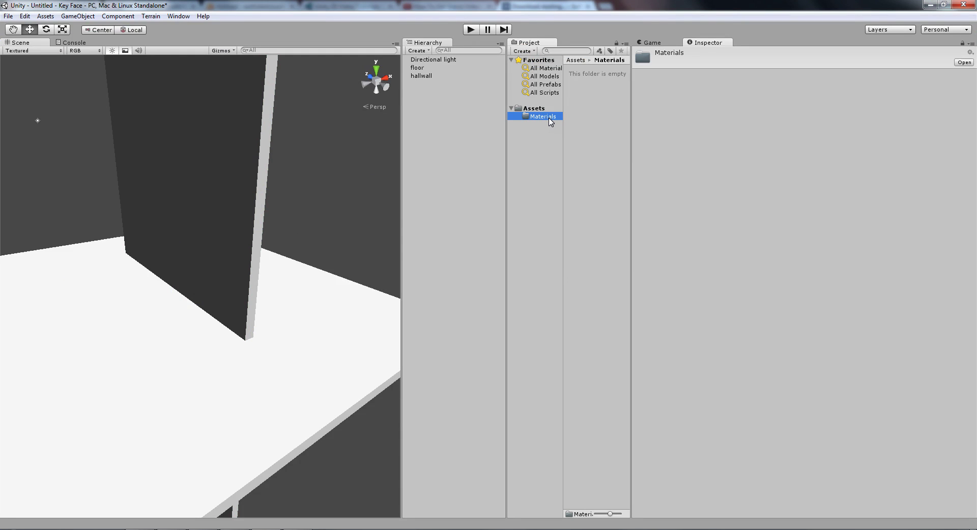
key(alt+Tab)
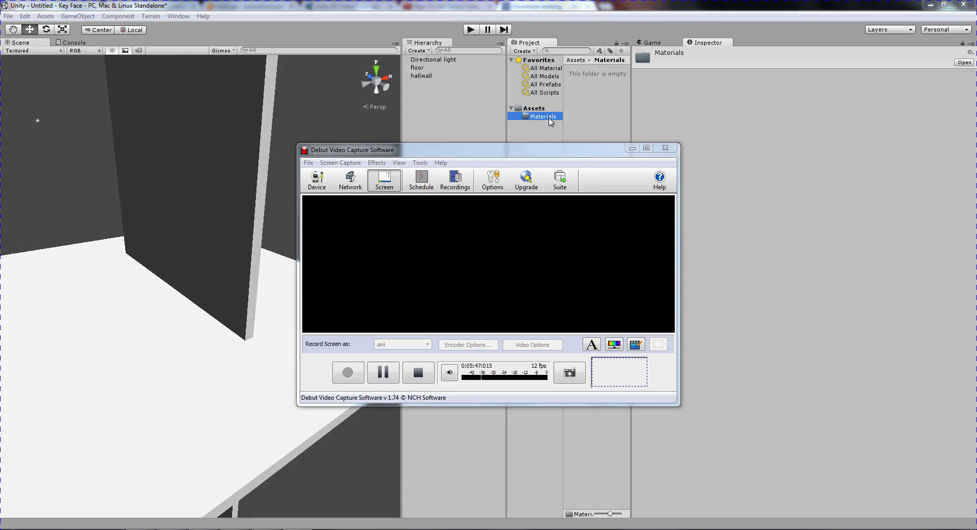
click(523, 6)
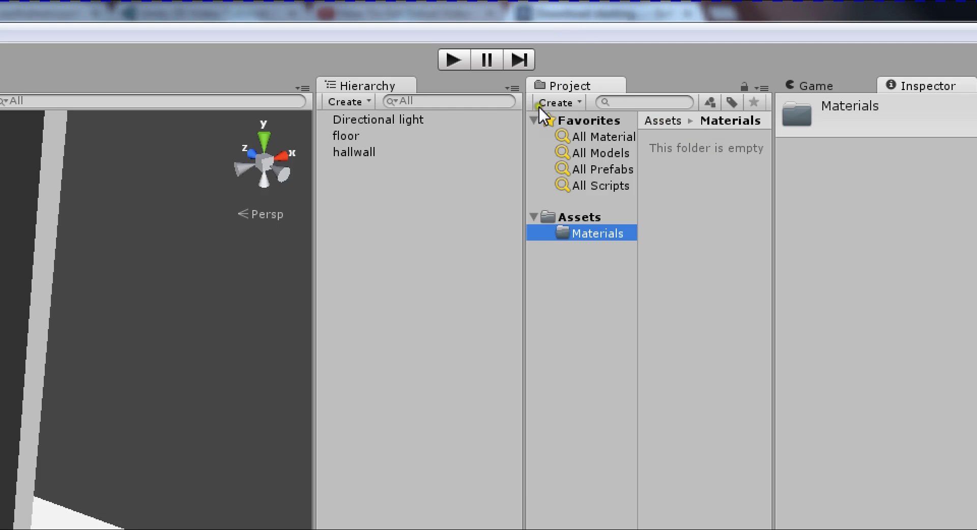
click(541, 104)
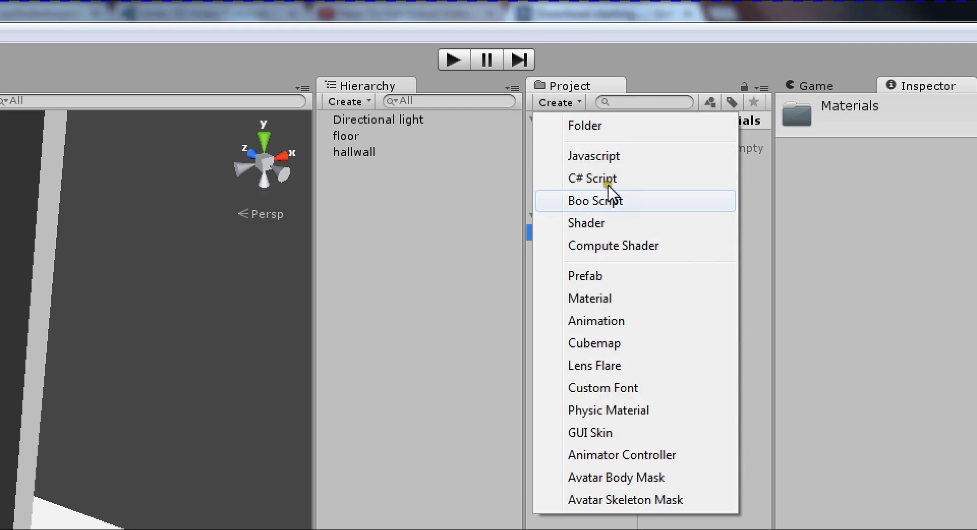
click(591, 293)
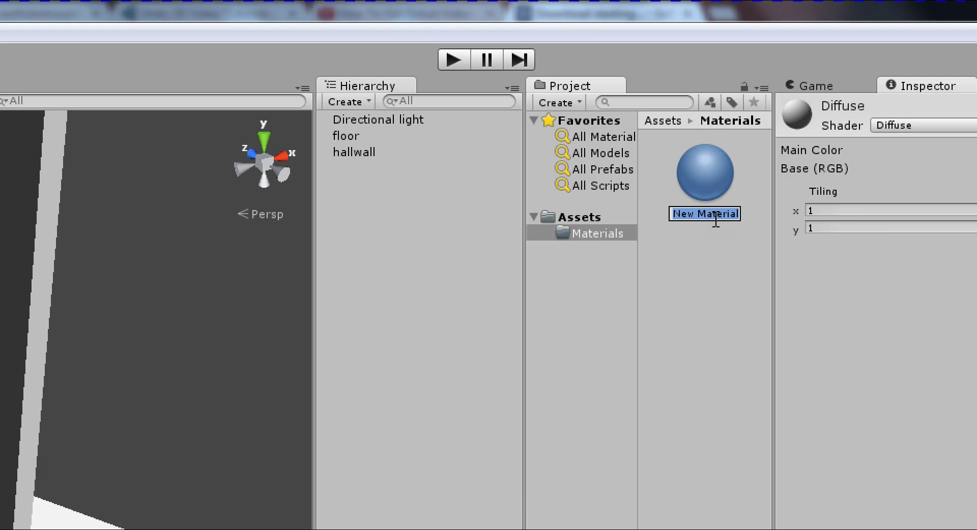
text(WallMaterial)
key(Return)
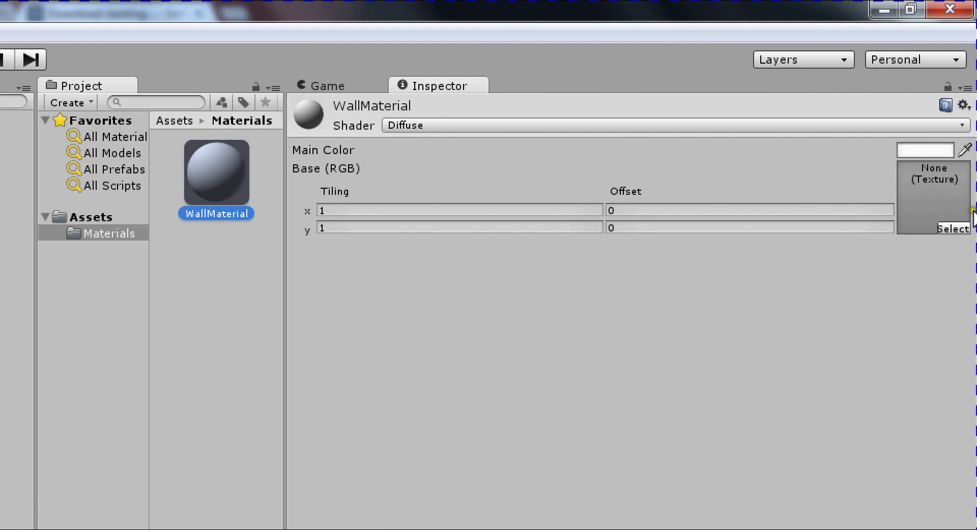
Set WallMaterial's main color to light blue, about RGB 48, 196, 255, and apply the material to the hallwall
click(915, 150)
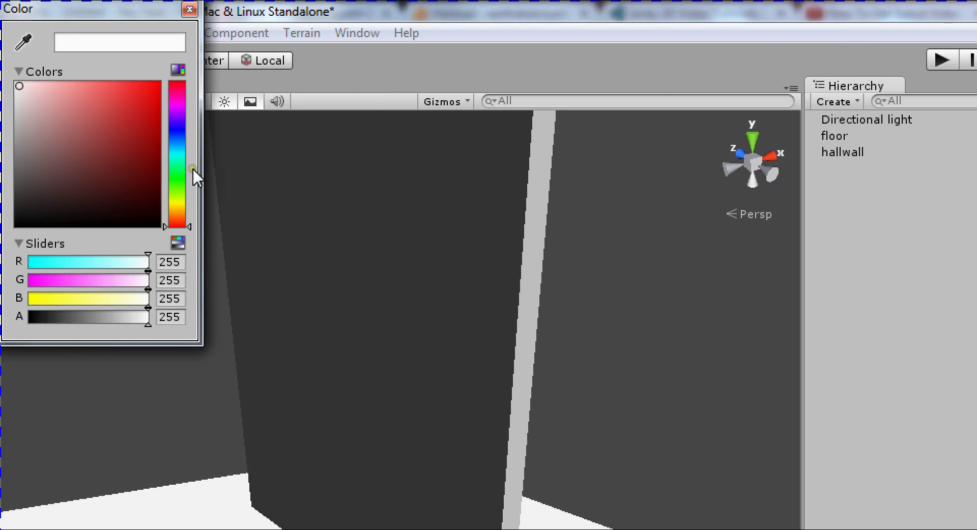
click(178, 152)
click(130, 84)
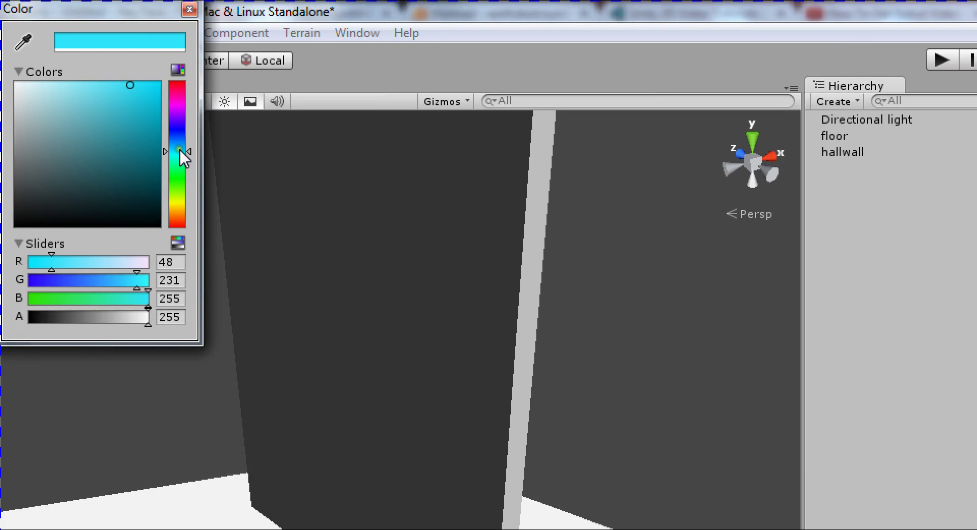
drag(179, 149, 177, 136)
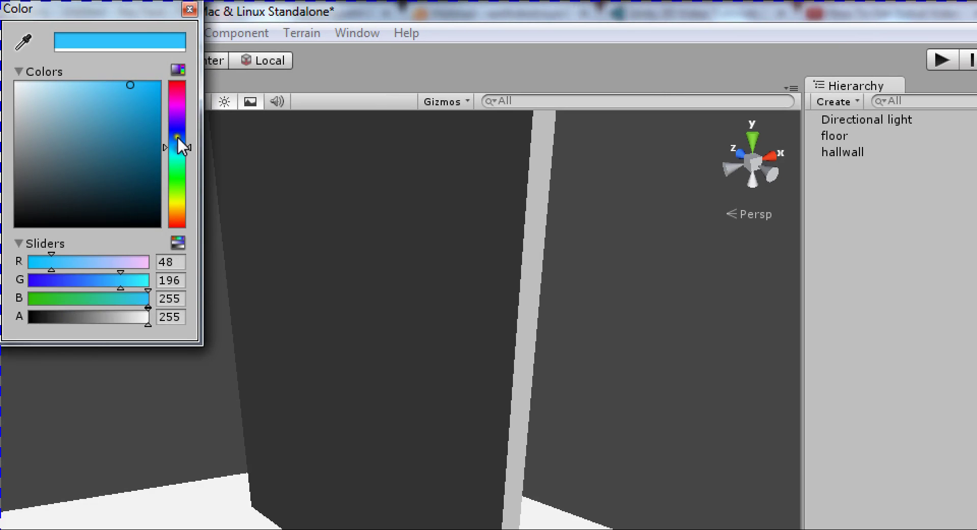
click(188, 9)
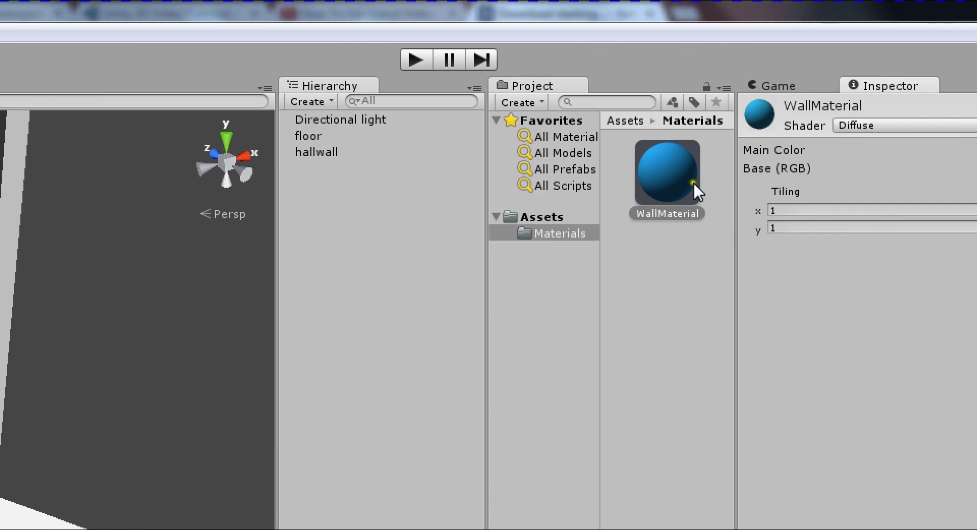
drag(684, 191, 0, 371)
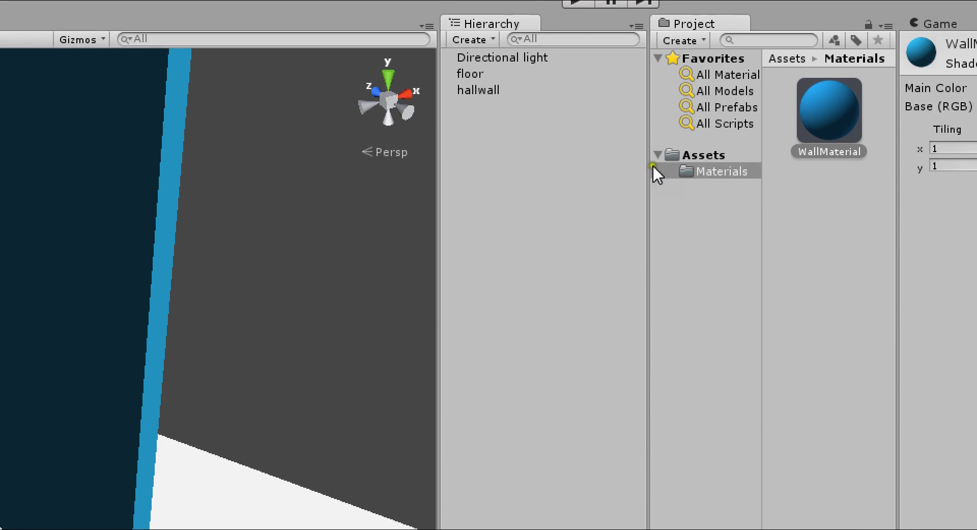
Duplicate the blue hallwall and move the copy along X to face the original across the floor
click(476, 152)
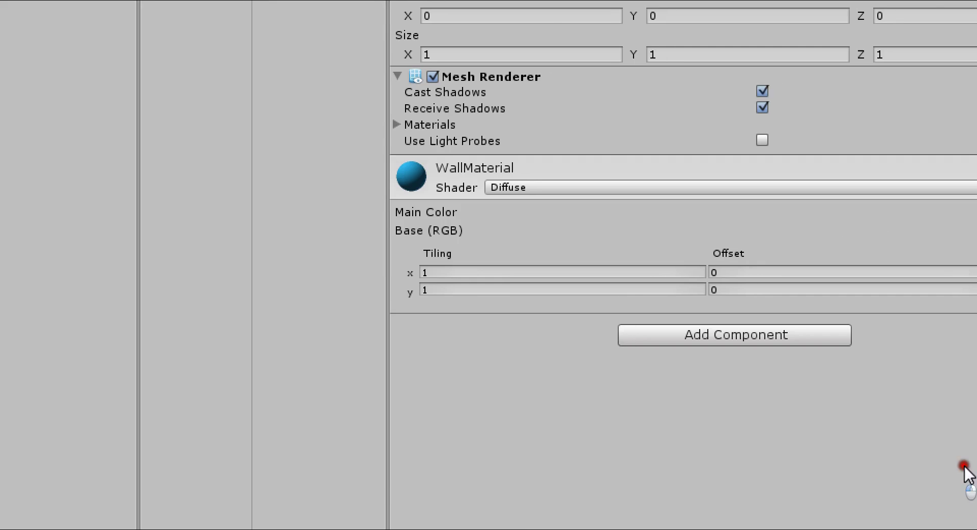
drag(964, 467, 51, 485)
right_drag(498, 412, 308, 312)
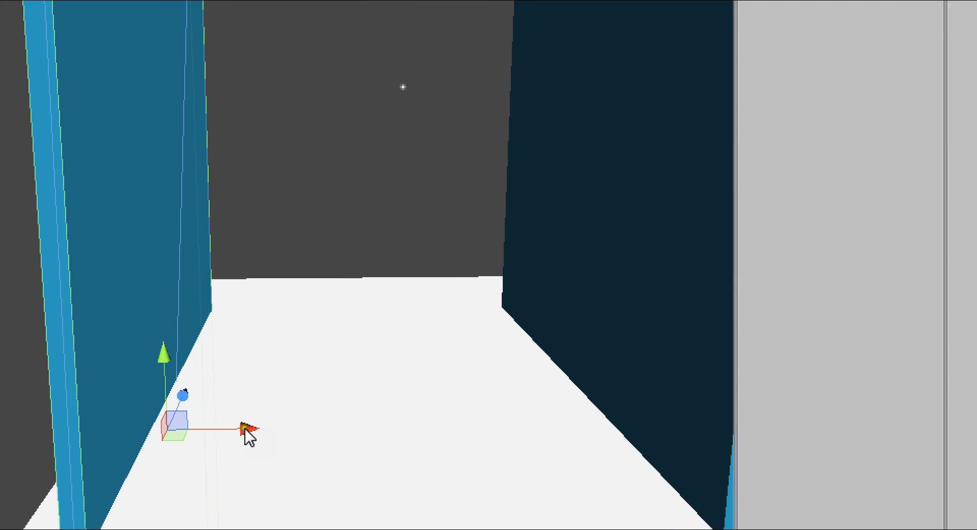
Move the selected hallwall copy inward along X to narrow the hallway
drag(249, 428, 385, 429)
right_drag(385, 429, 532, 238)
Duplicate the floor and raise the copy along Y above the two hallwalls to form a ceiling
alt+drag(607, 455, 480, 506)
click(480, 497)
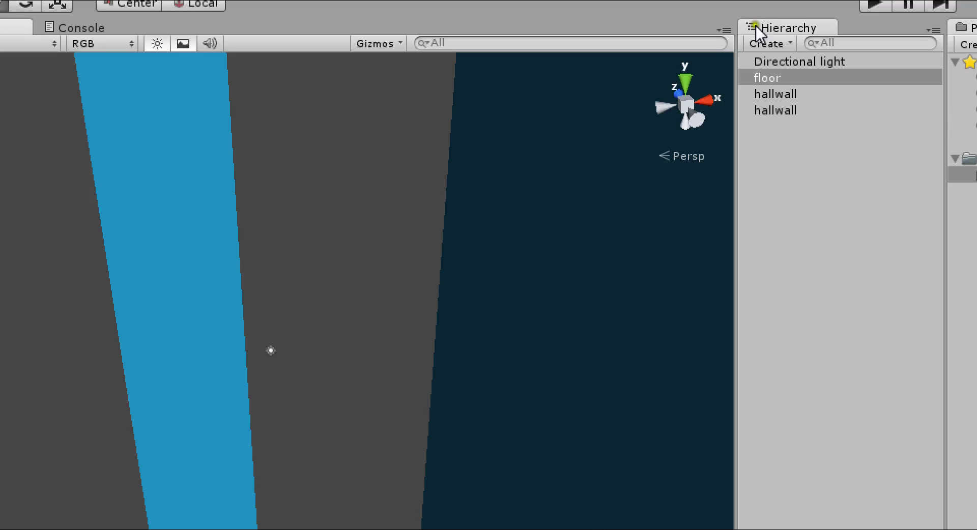
key(ctrl+d)
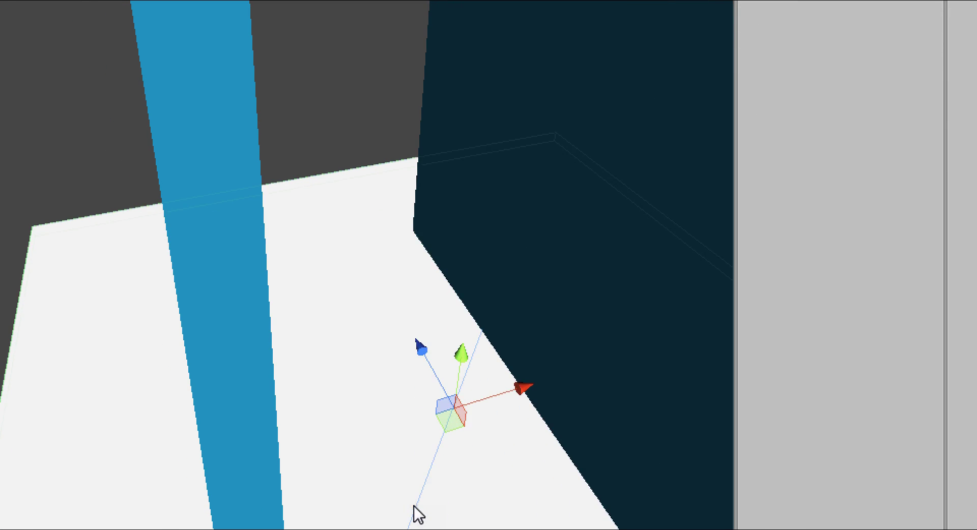
click(413, 505)
drag(464, 352, 563, 32)
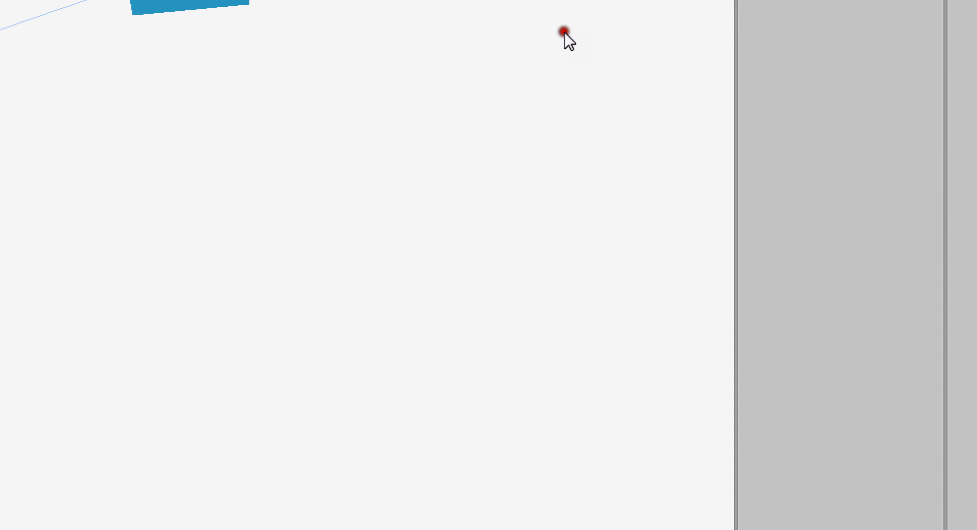
right_drag(451, 159, 504, 514)
click(531, 528)
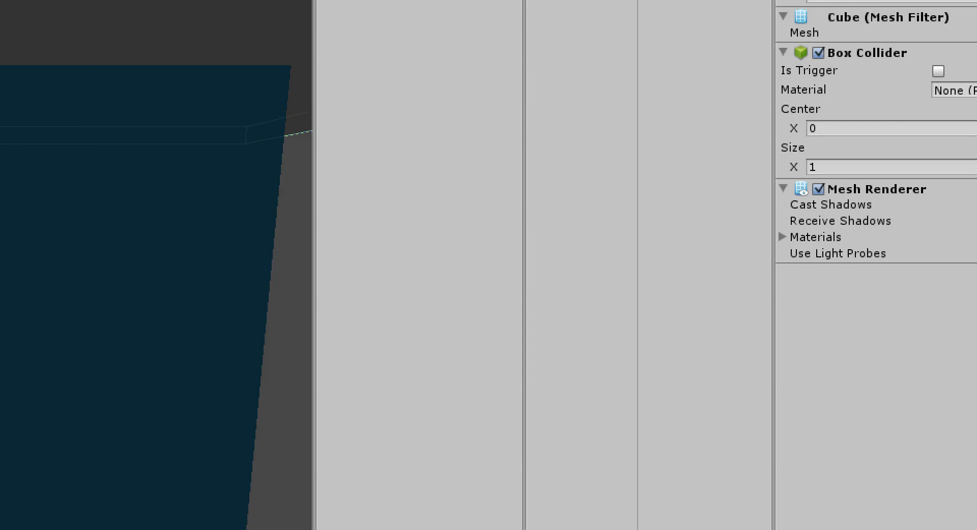
Create a new cube in the scene for the hallway's end wall
mouse_move(2, 407)
right_down()
mouse_move(87, 476)
mouse_move(0, 520)
right_up()
key(s)
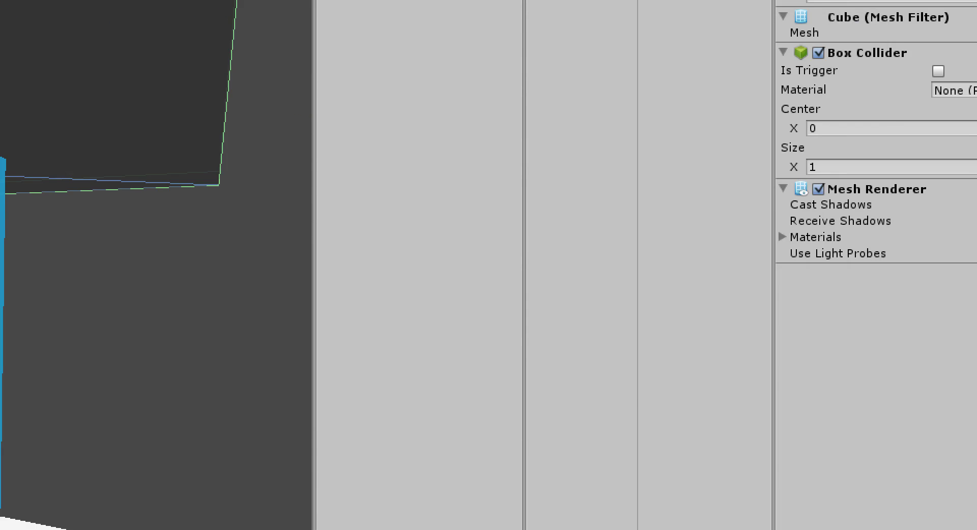
key(w)
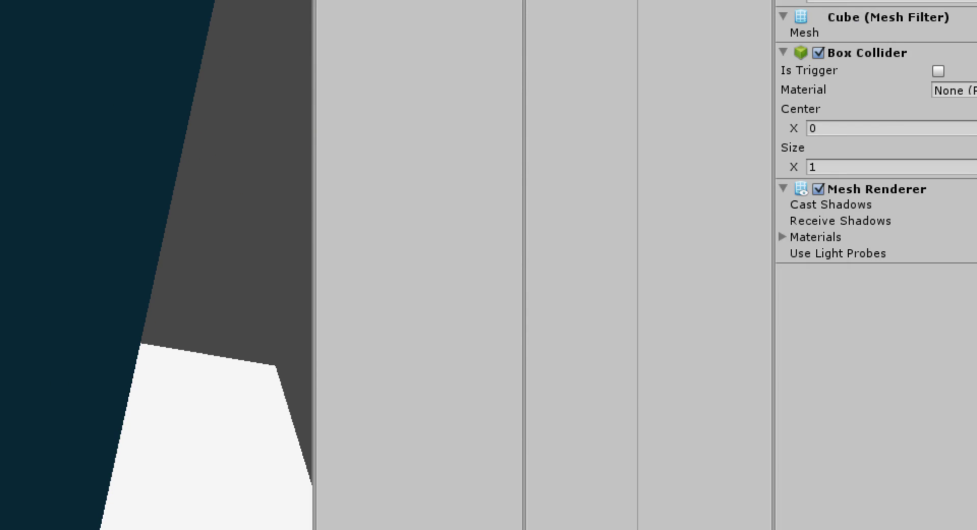
right_drag(144, 104, 411, 273)
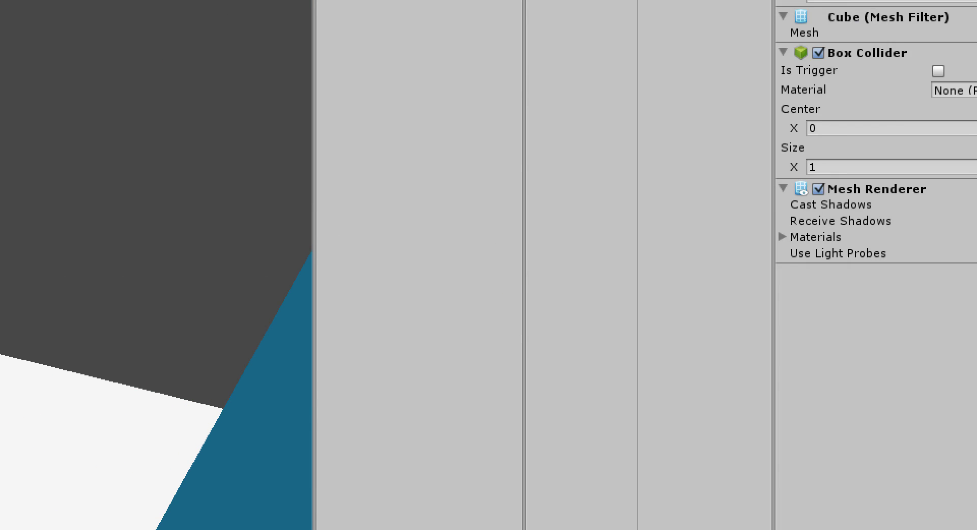
key(f)
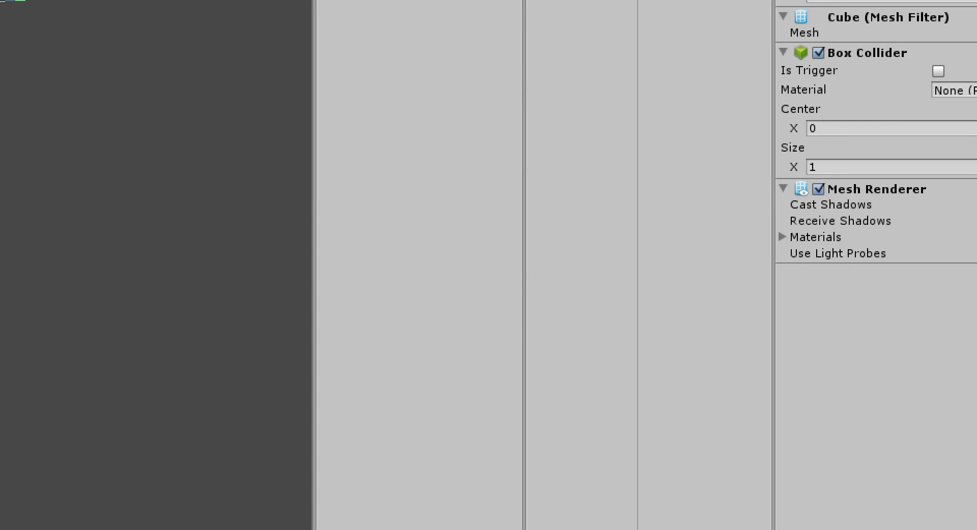
click(351, 0)
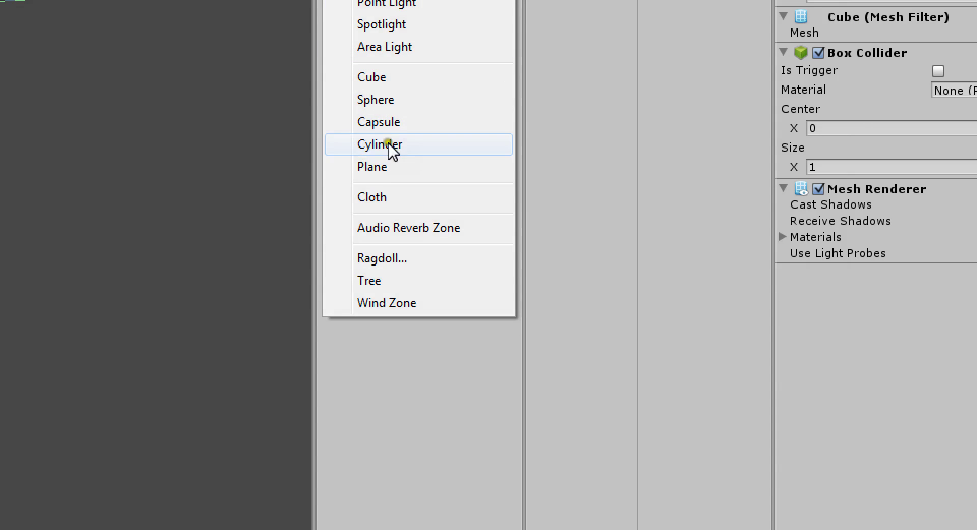
click(373, 77)
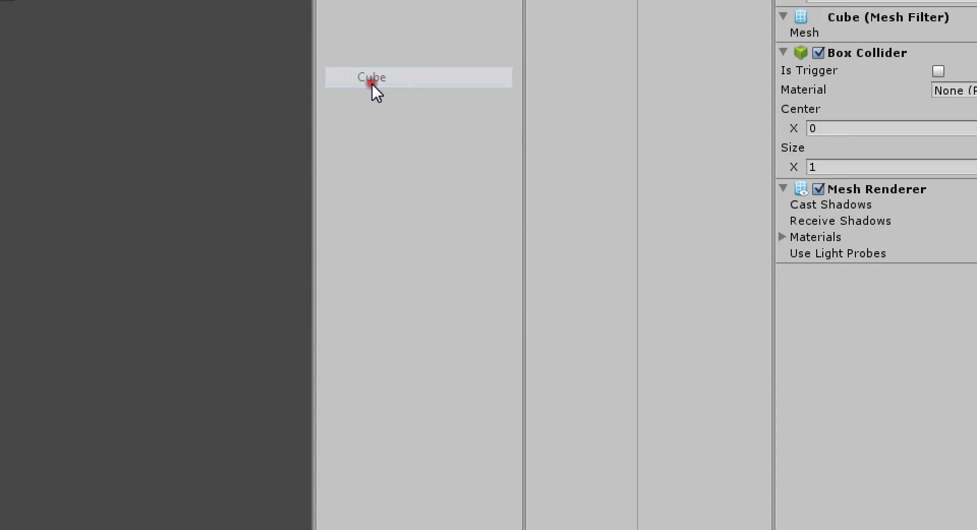
Move the new cube between the two hallwalls toward one end of the hallway
right_drag(146, 168, 122, 183)
alt+drag(122, 183, 82, 188)
drag(1, 37, 0, 40)
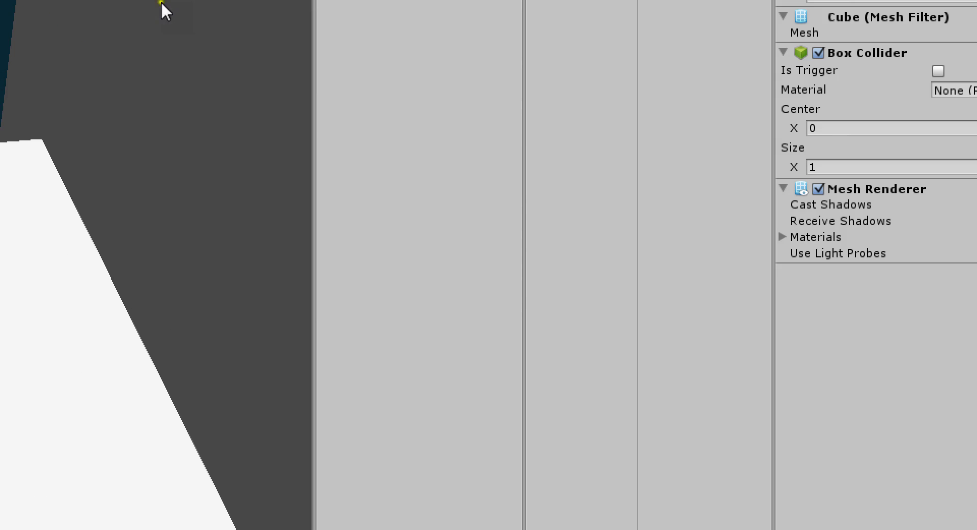
alt+drag(61, 191, 271, 206)
drag(0, 109, 88, 139)
right_drag(215, 236, 153, 0)
right_drag(590, 29, 93, 7)
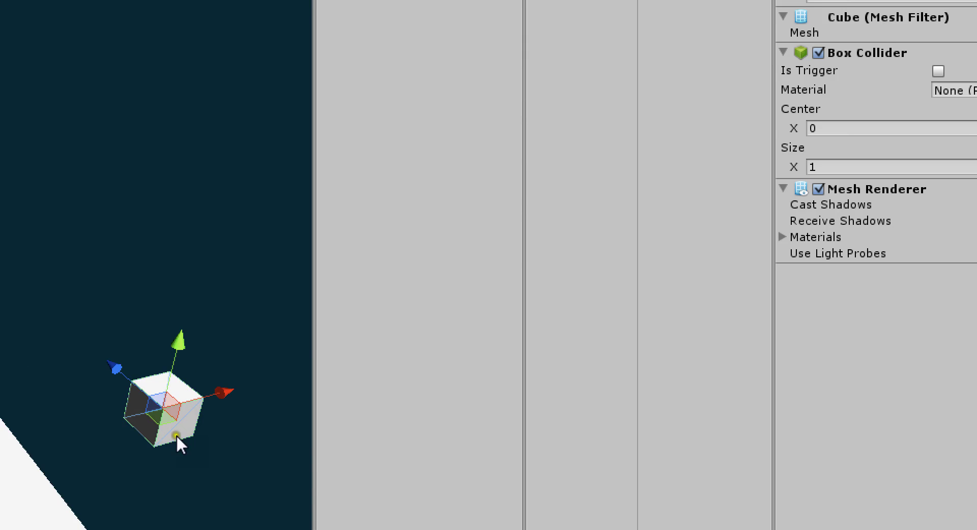
Rename the cube to "hallwall" and apply WallMaterial to it
click(151, 504)
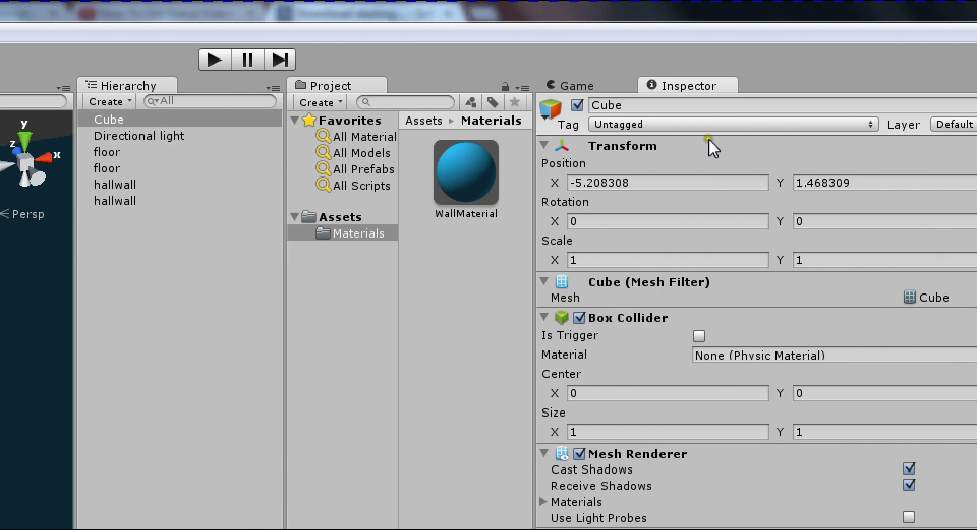
click(675, 106)
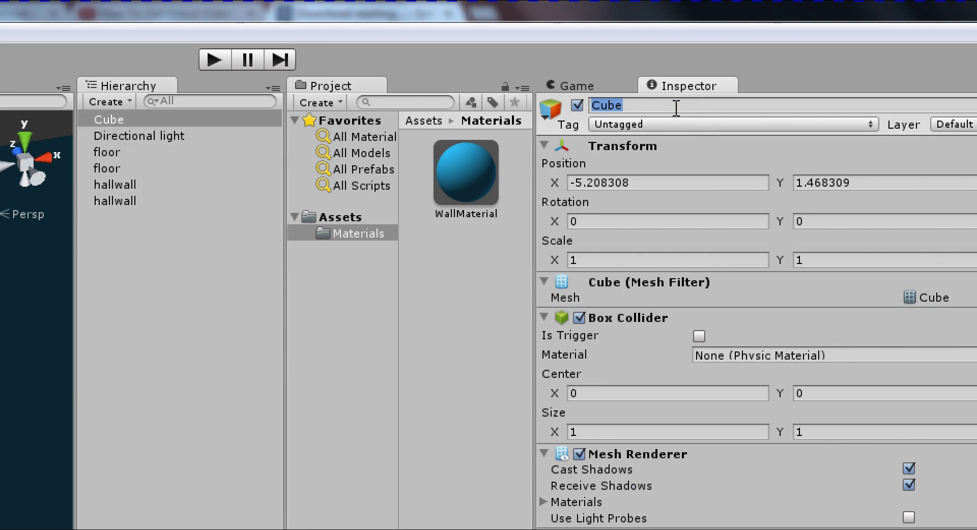
text(hallwall)
key(Return)
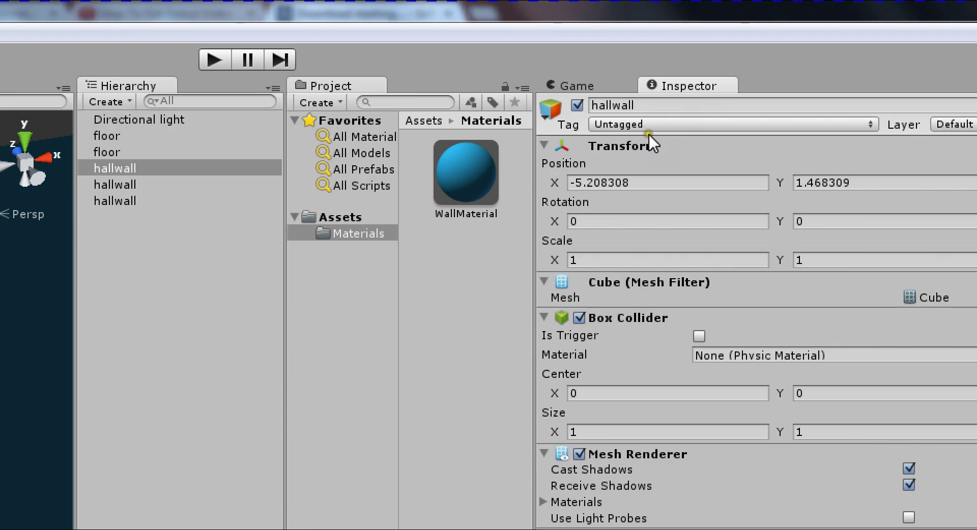
drag(482, 195, 51, 514)
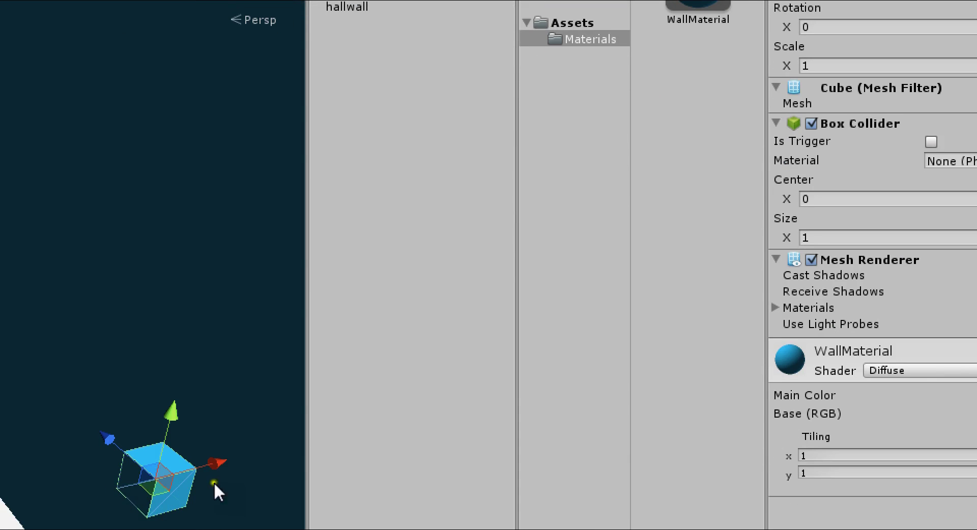
Set the end wall's scale to 20 in both X and Y
right_drag(25, 501, 399, 493)
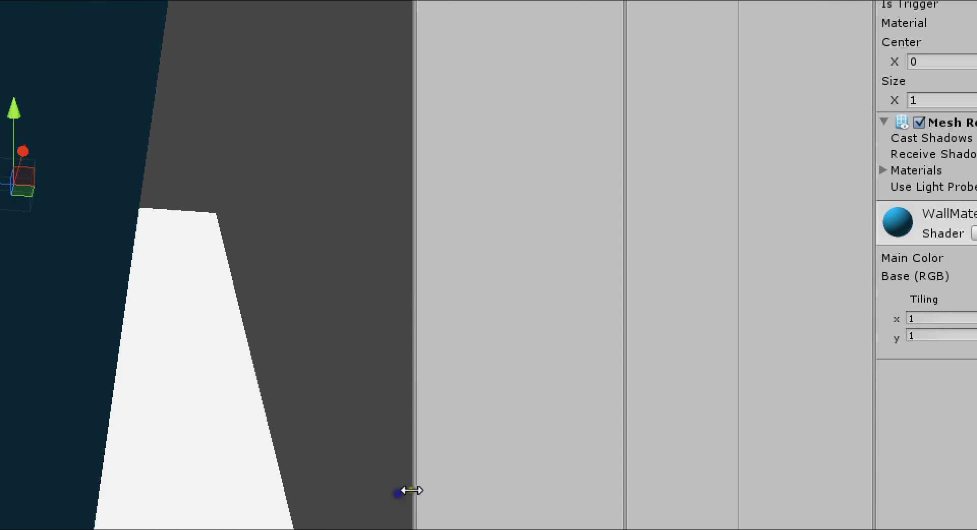
right_drag(100, 406, 336, 449)
right_drag(447, 452, 670, 412)
click(899, 6)
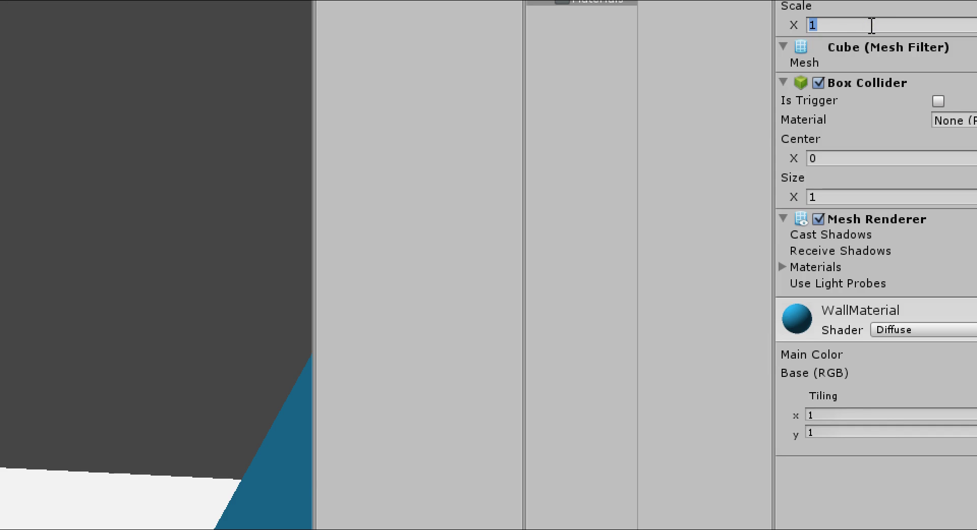
text(20)
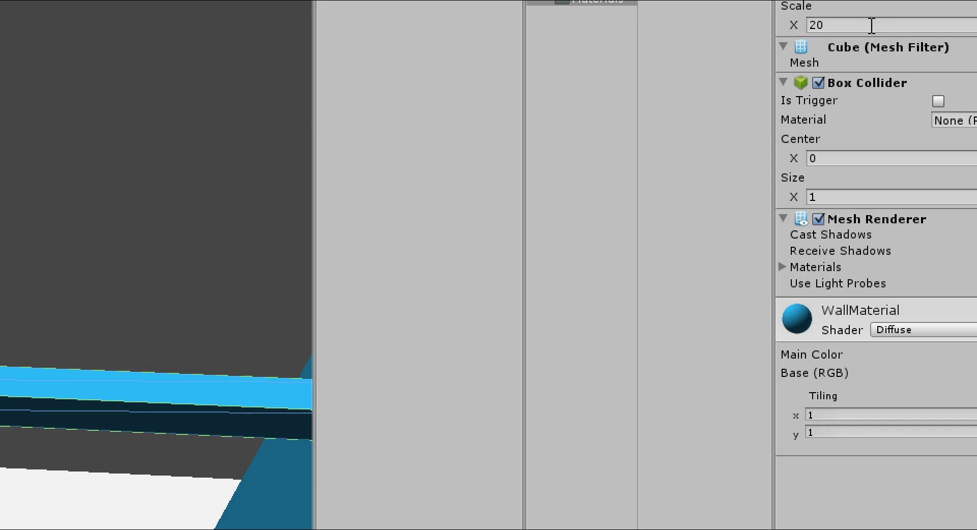
click(956, 39)
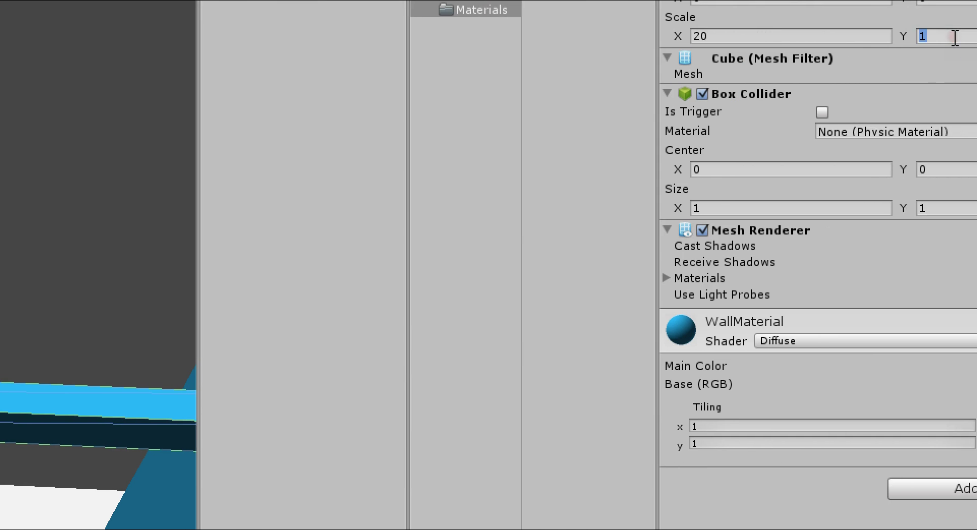
text(20)
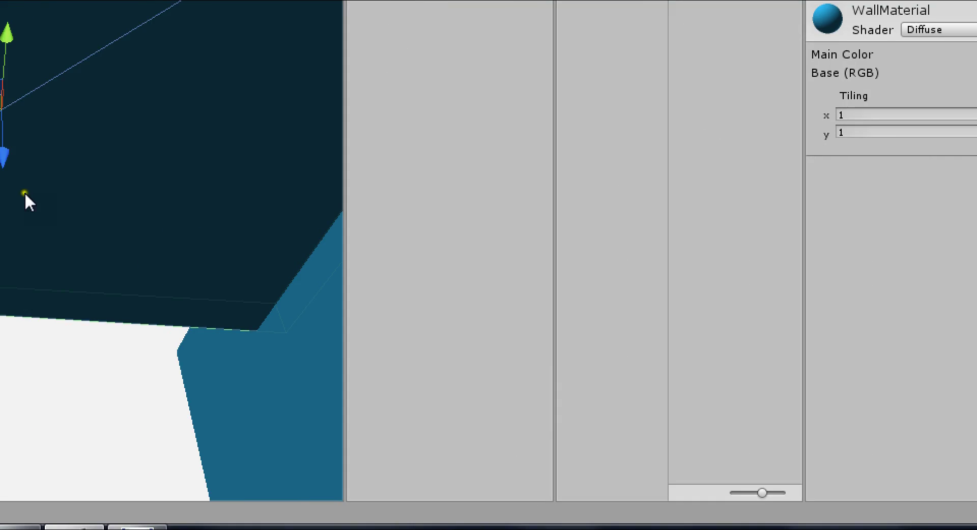
Set the end wall's Y scale to 40
right_drag(26, 193, 971, 205)
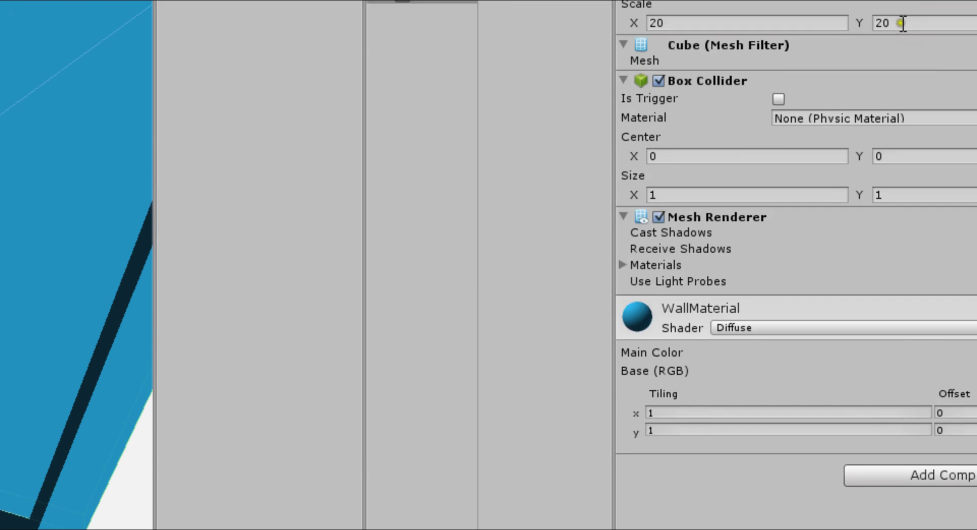
click(898, 24)
key(BackSpace)
key(BackSpace)
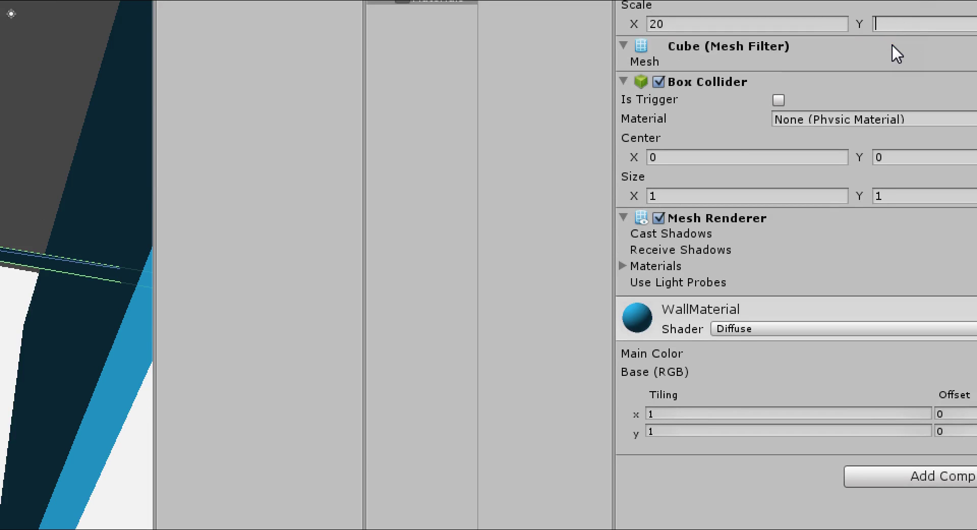
text(40)
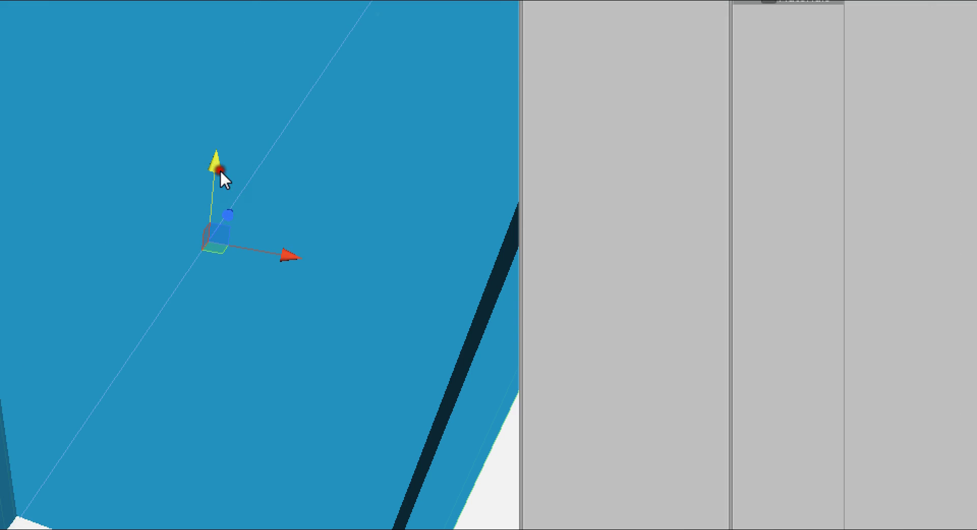
Adjust the end wall's height along Y, and move a duplicate along Z to about 93.53 to close the hallway's other end
alt+drag(221, 174, 596, 161)
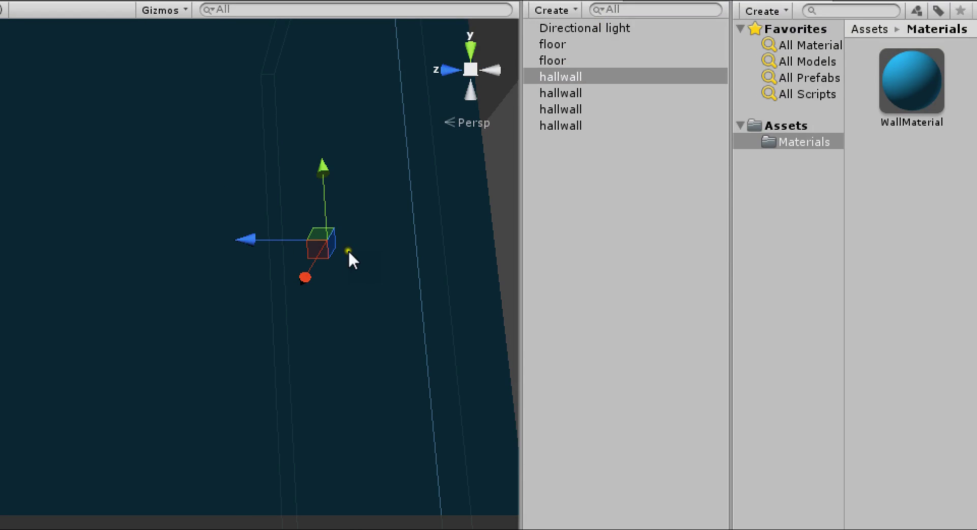
drag(236, 249, 66, 247)
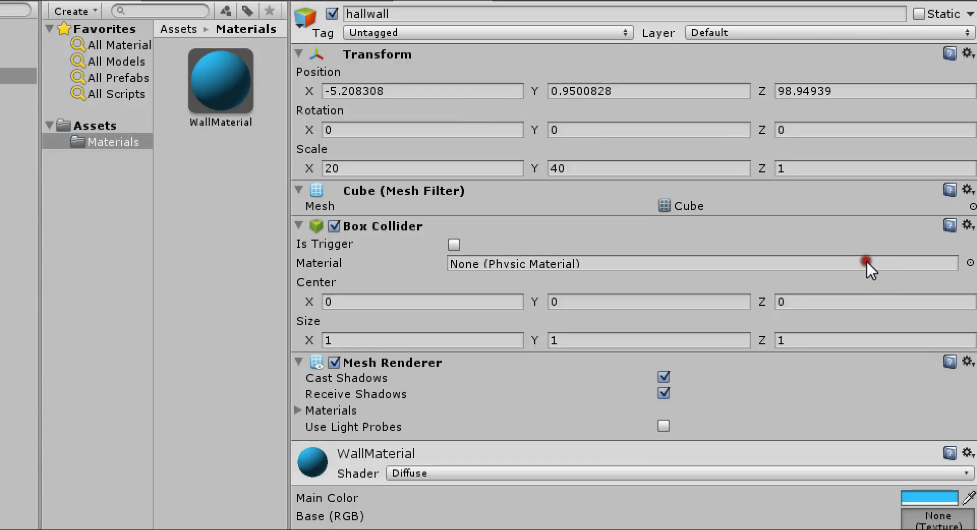
drag(867, 262, 55, 275)
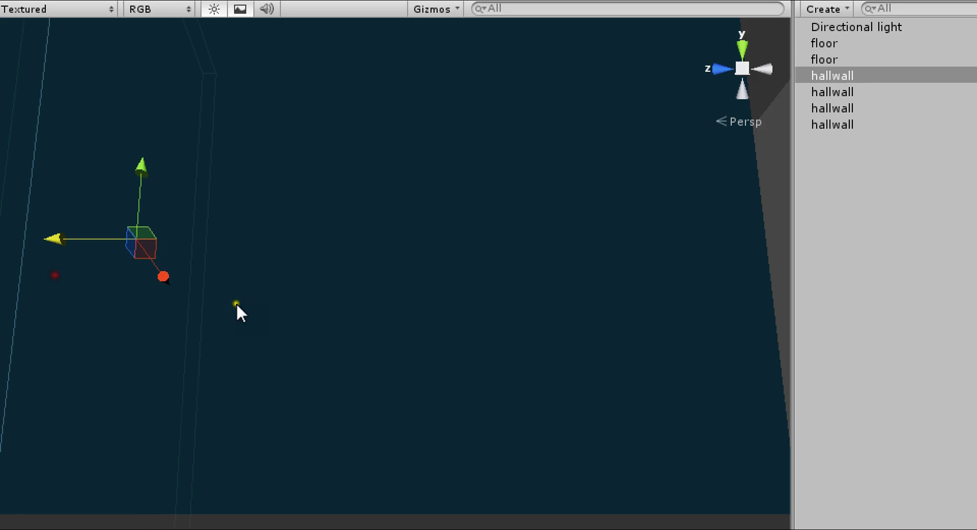
right_drag(236, 303, 24, 425)
key(a)
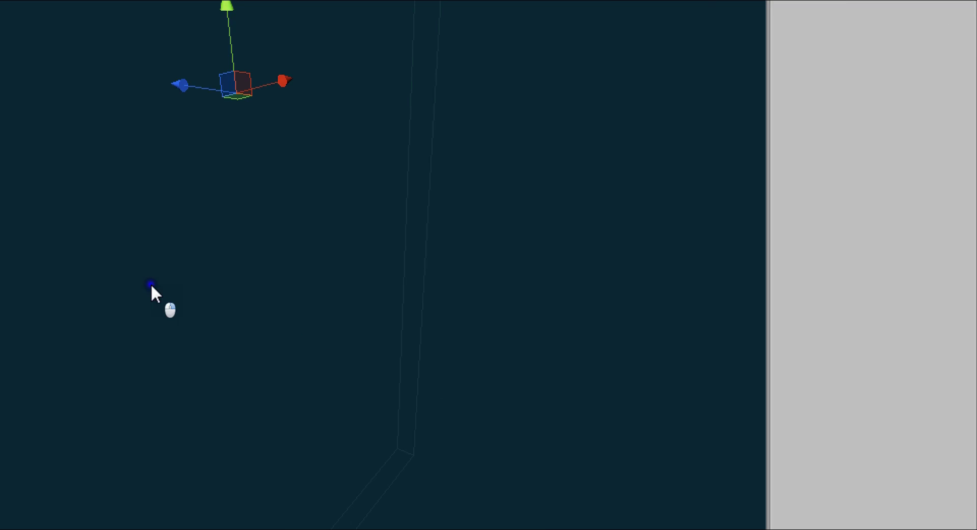
right_drag(151, 284, 352, 133)
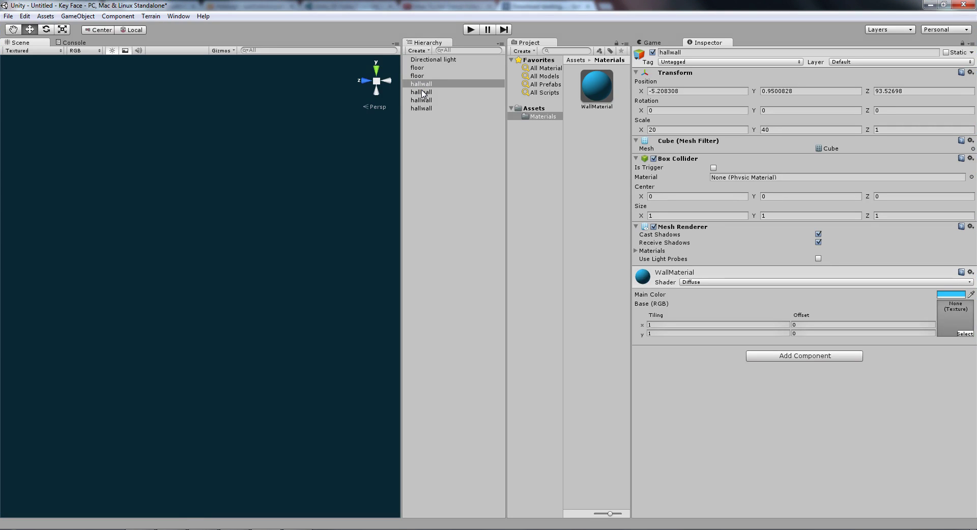
Delete the directional light from the scene
right_drag(34, 298, 274, 241)
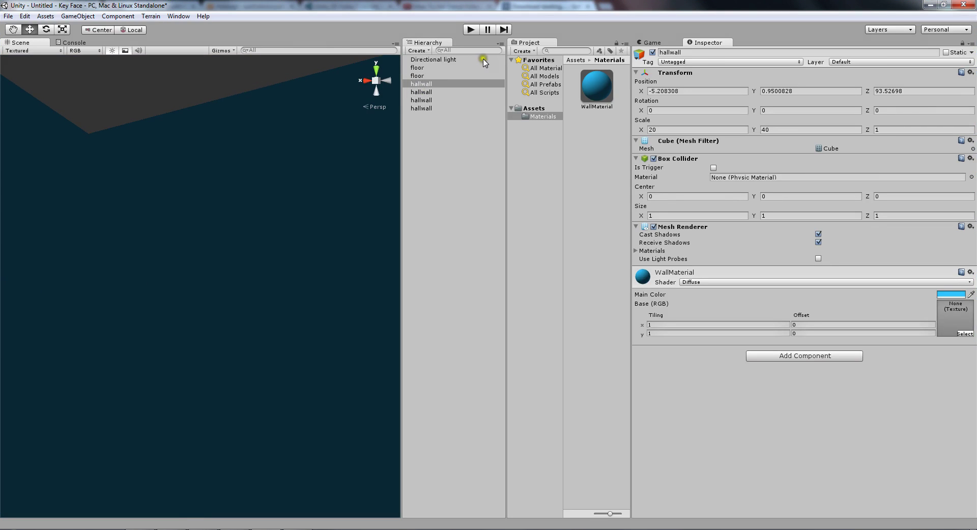
click(434, 62)
right_click(433, 62)
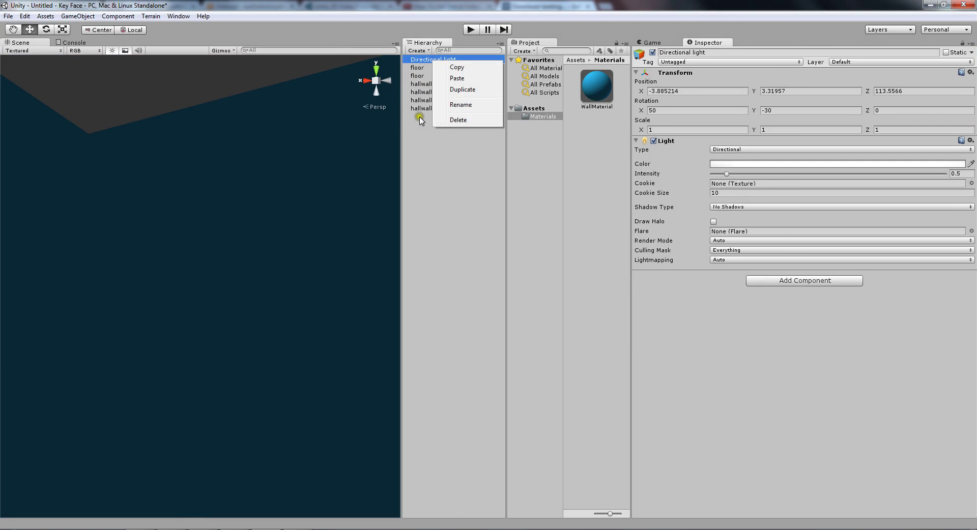
click(458, 120)
right_drag(328, 301, 371, 7)
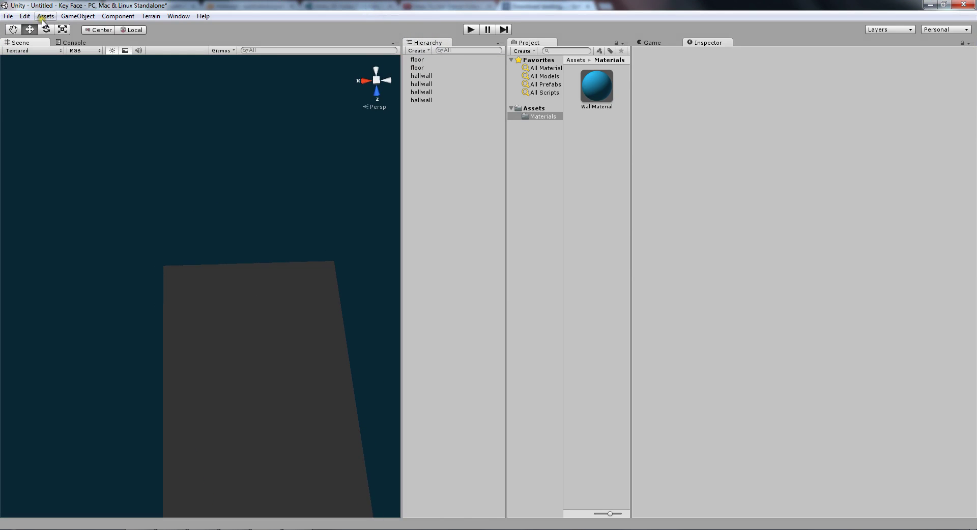
Add a point light to the scene
click(65, 16)
click(106, 4)
click(364, 2)
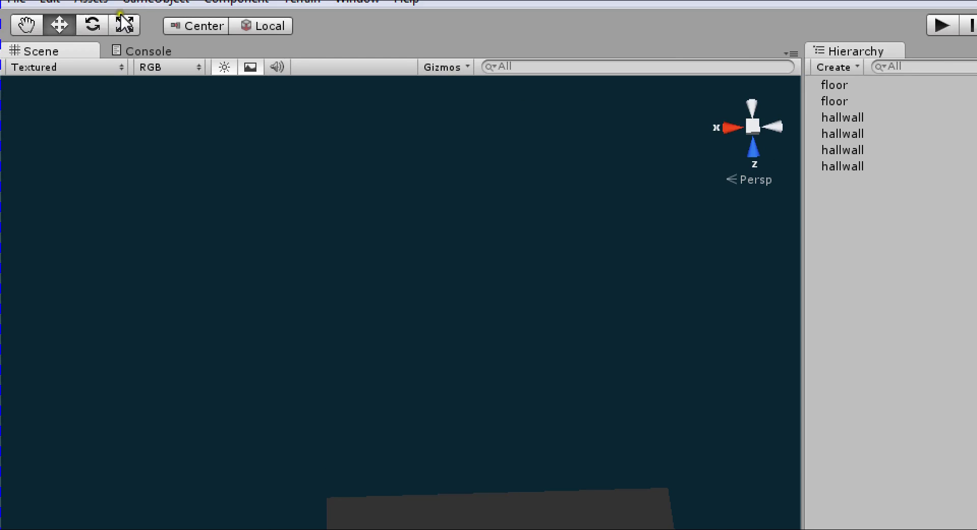
click(140, 22)
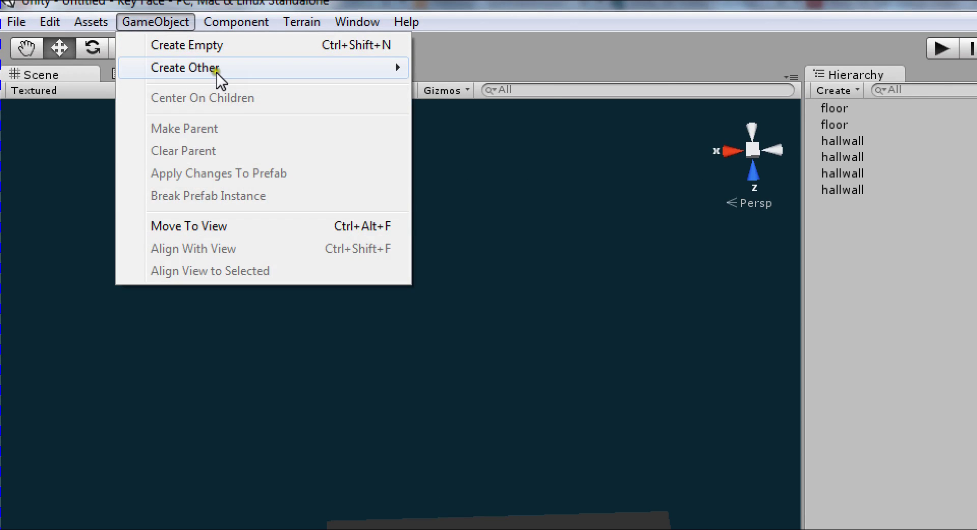
mouse_move(228, 68)
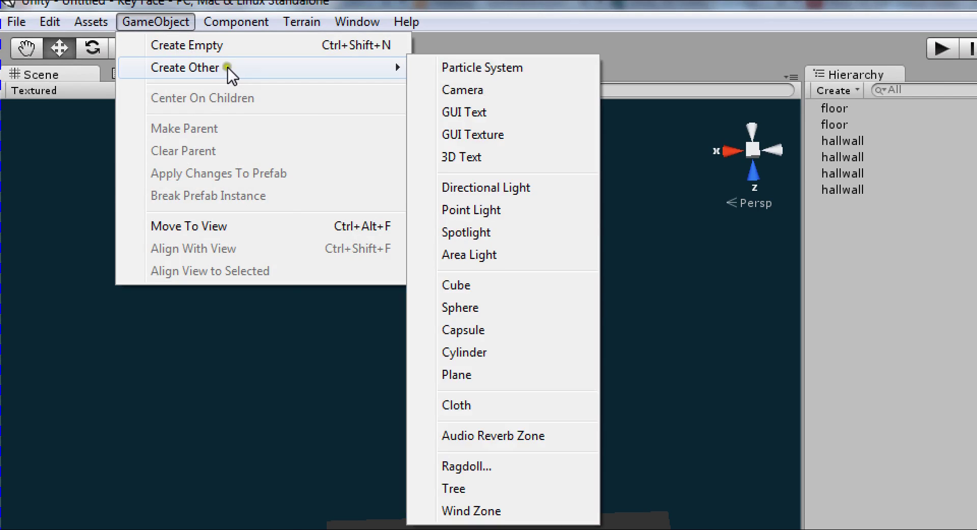
click(509, 210)
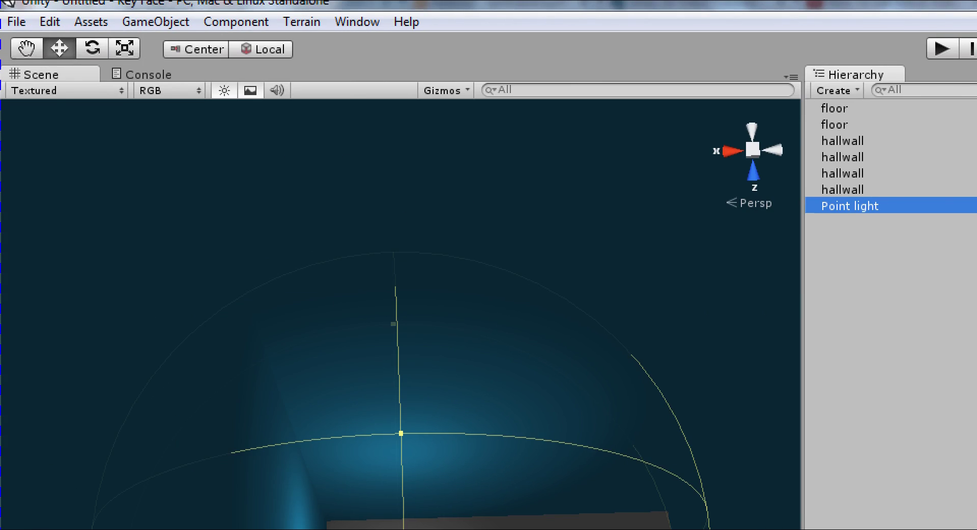
Align the point light with the current view and shift it along X to about -2.66
click(176, 26)
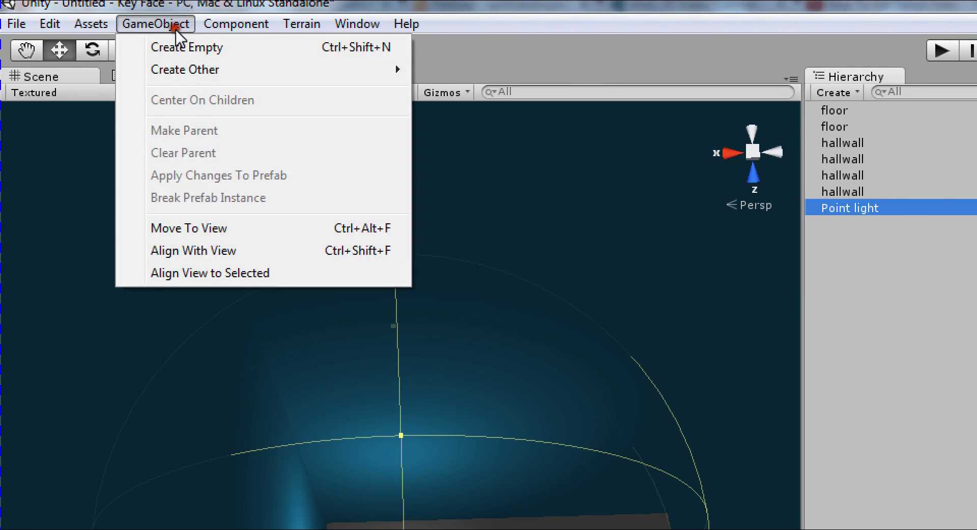
click(276, 251)
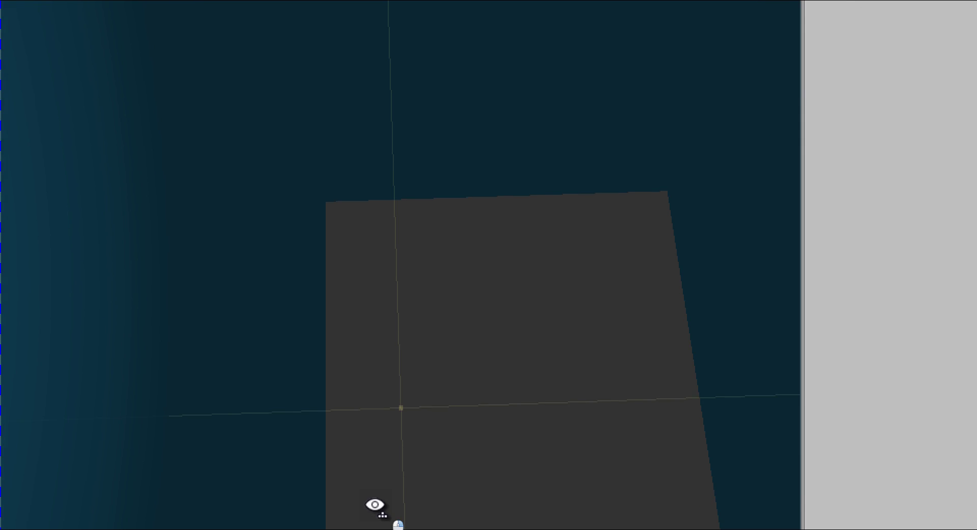
alt+drag(375, 505, 473, 492)
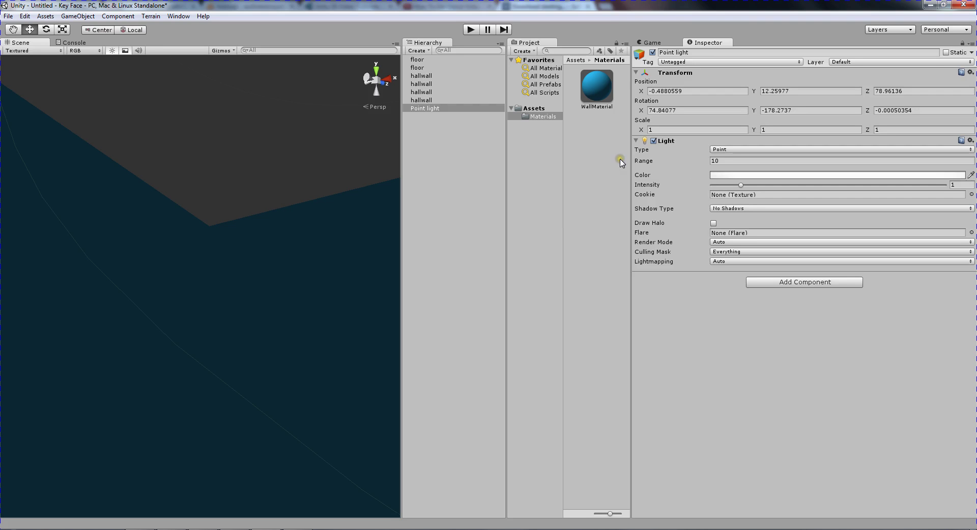
right_drag(153, 219, 386, 185)
drag(279, 90, 226, 88)
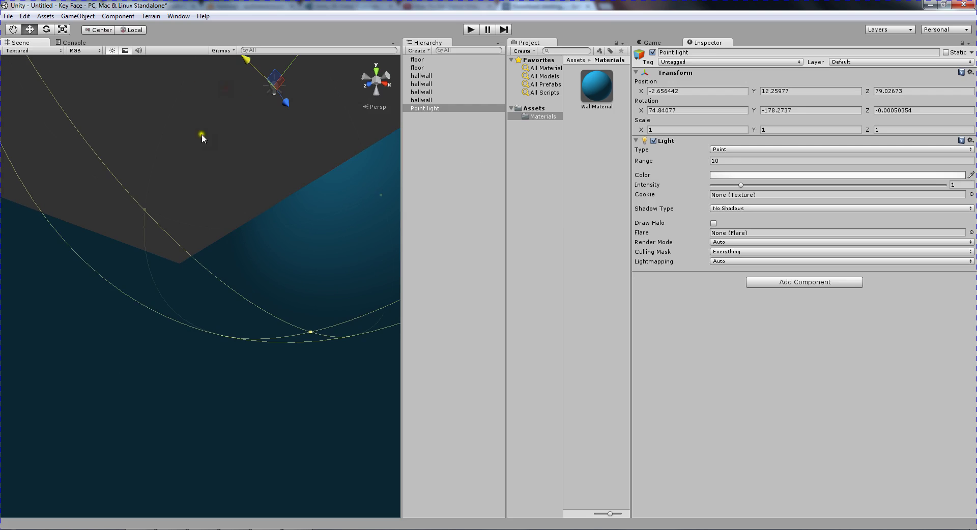
right_drag(203, 158, 216, 136)
Set the point light's rotation to 0 on the X, Y and Z axes
click(729, 112)
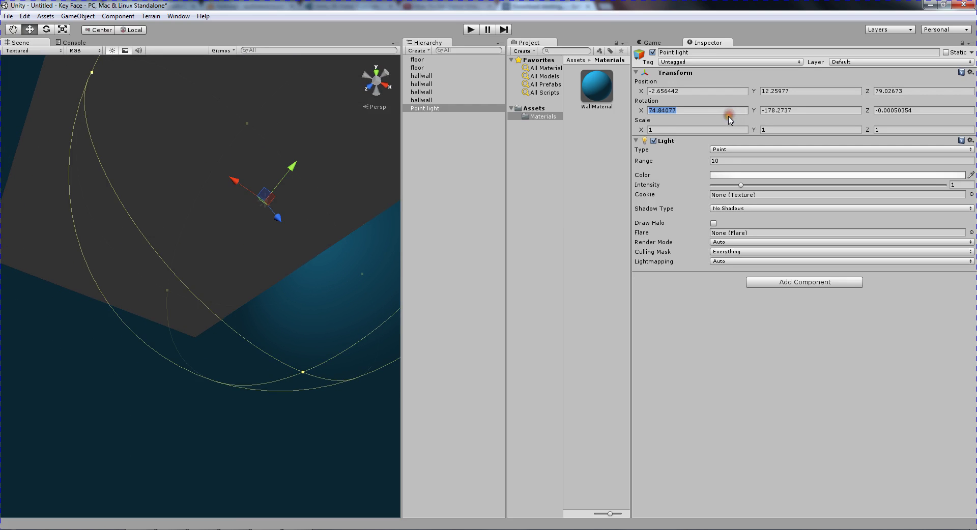
key(Tab)
key(Tab)
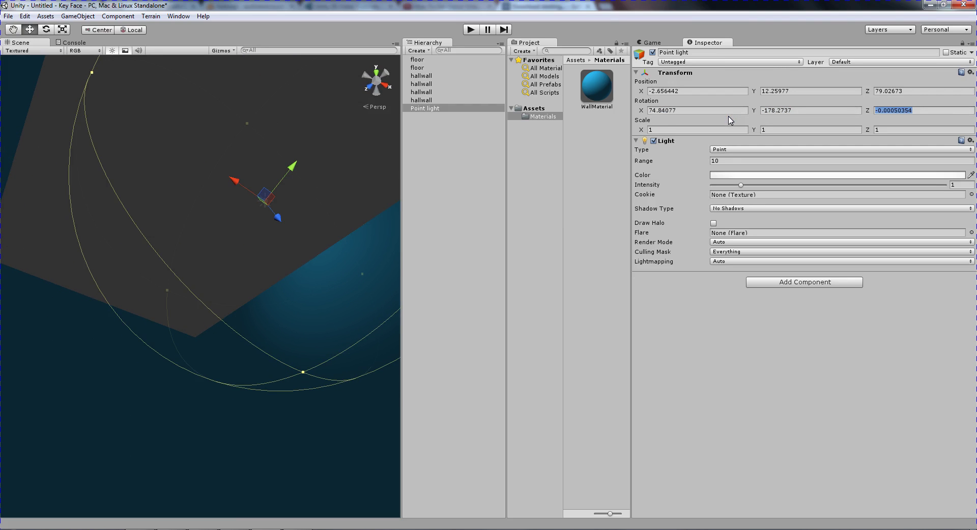
click(691, 111)
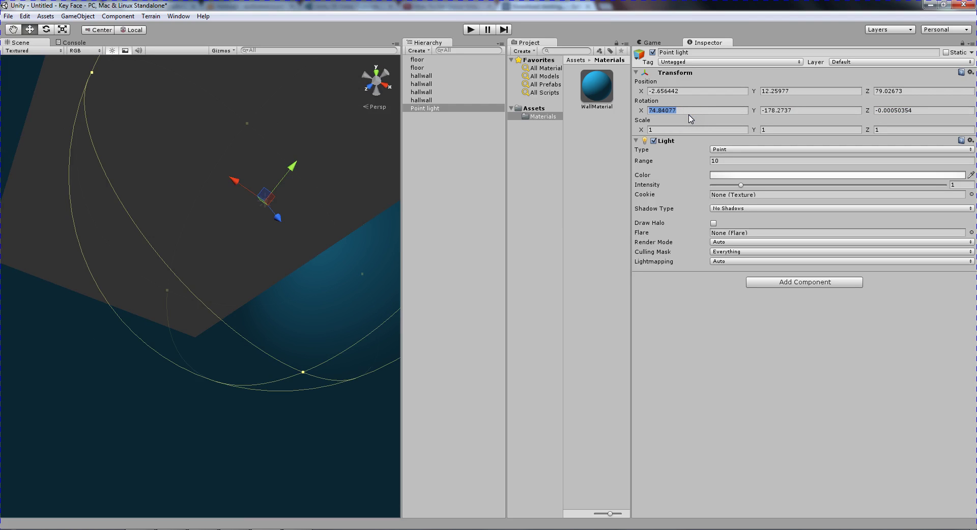
text(0)
key(Tab)
text(0)
key(Tab)
text(0)
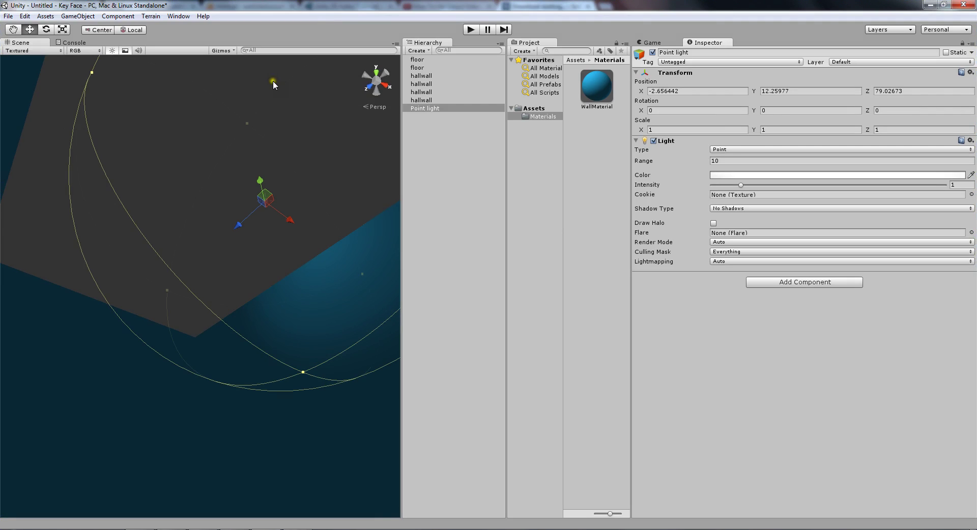
Move the point light inside the hallway to about X -6.64 and lower it to about Y 0.92
alt+drag(195, 328, 136, 387)
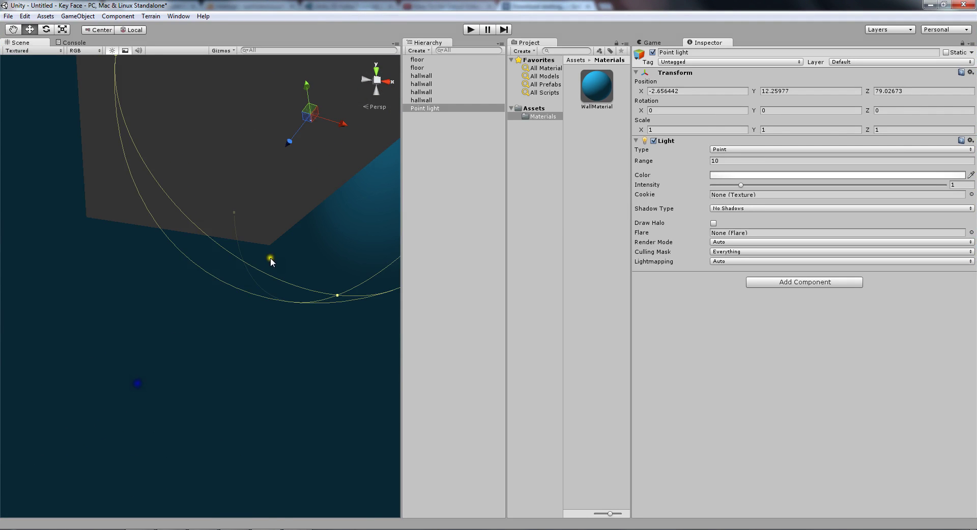
drag(346, 129, 241, 109)
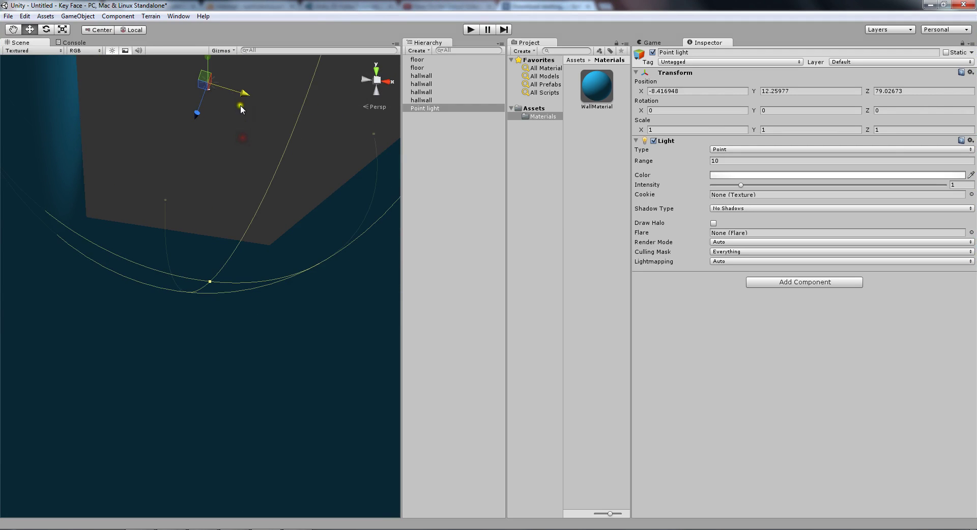
drag(207, 57, 209, 165)
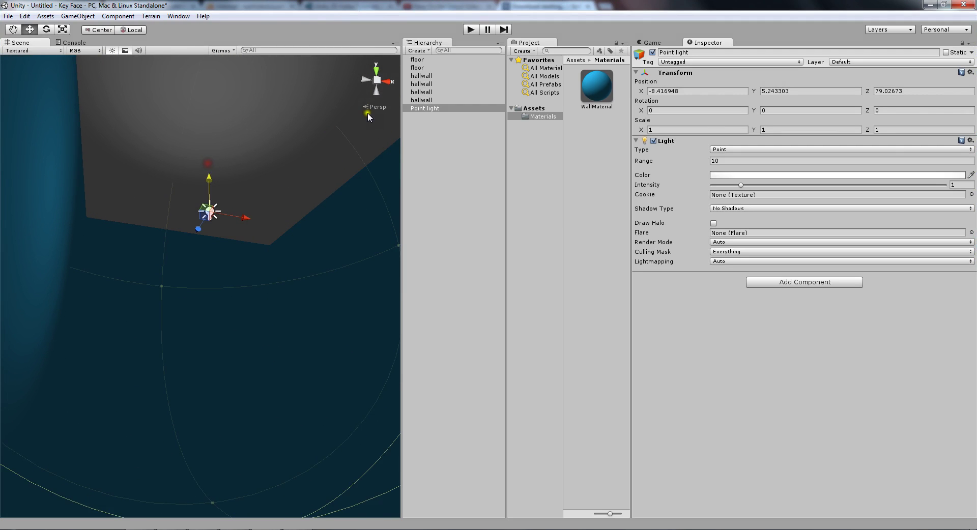
right_drag(206, 299, 166, 349)
right_drag(244, 249, 262, 191)
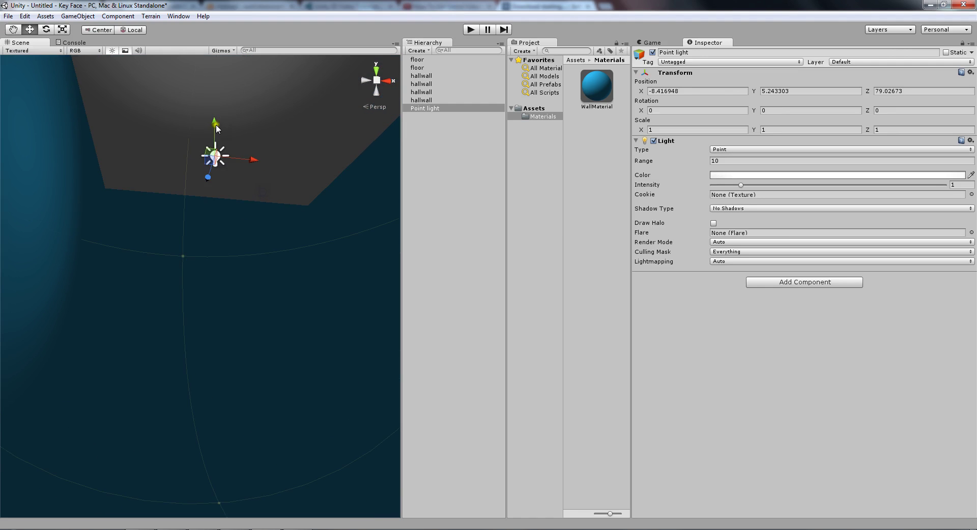
drag(216, 125, 226, 241)
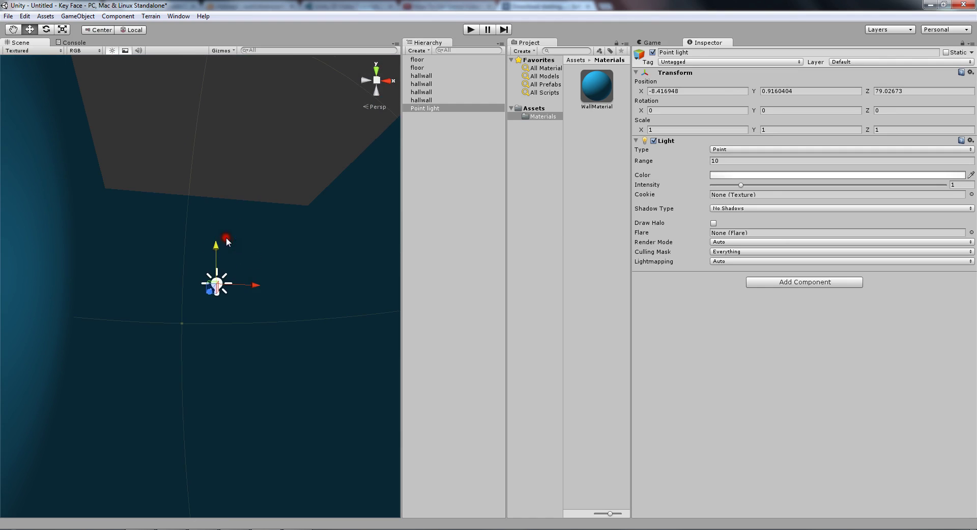
drag(253, 288, 370, 253)
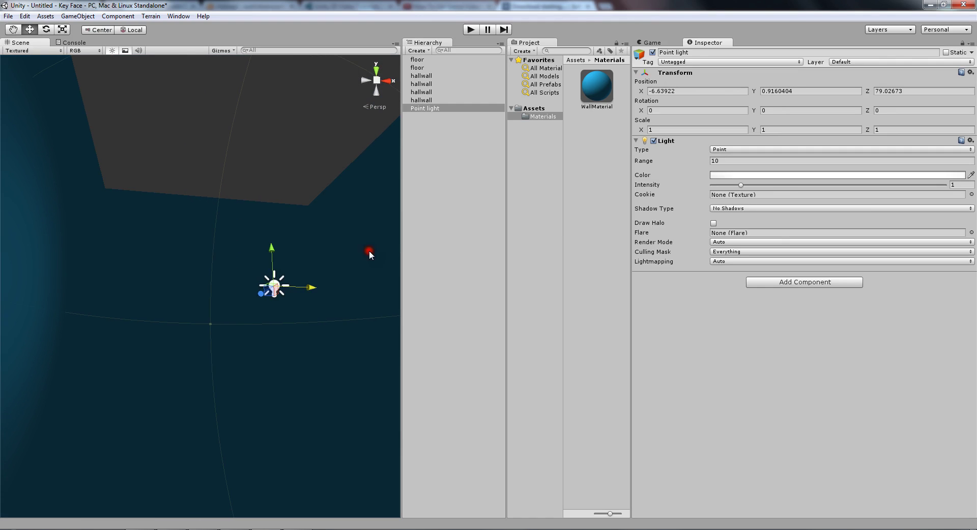
Set the point light's range to 30
click(722, 161)
text(30)
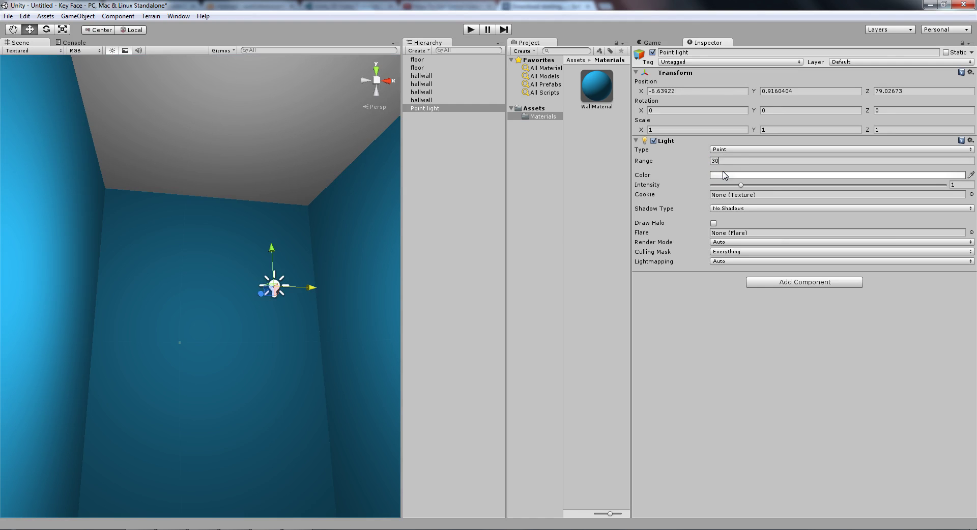
right_drag(170, 410, 142, 465)
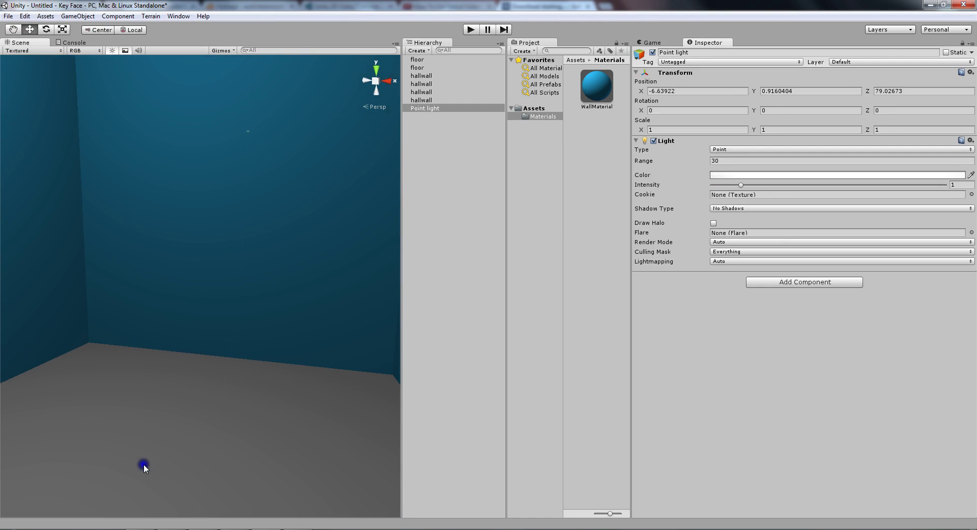
click(537, 109)
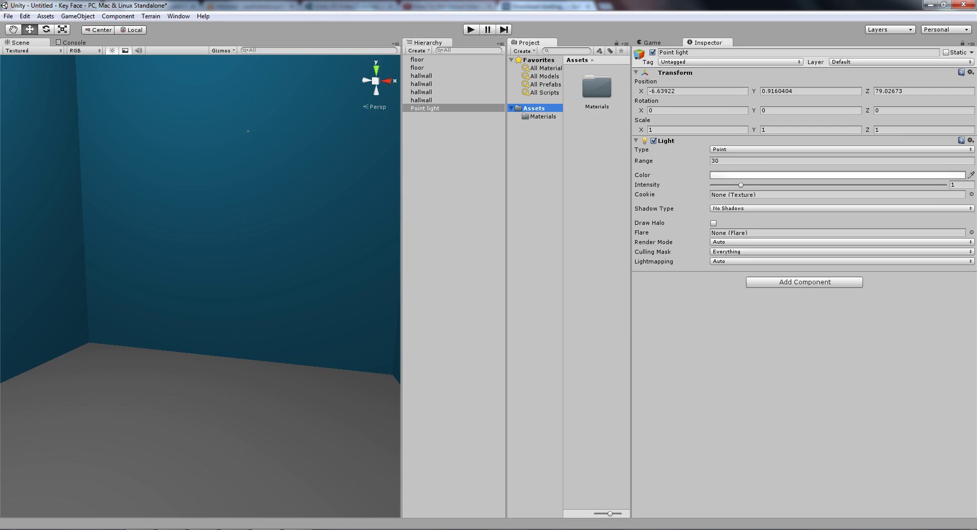
click(298, 529)
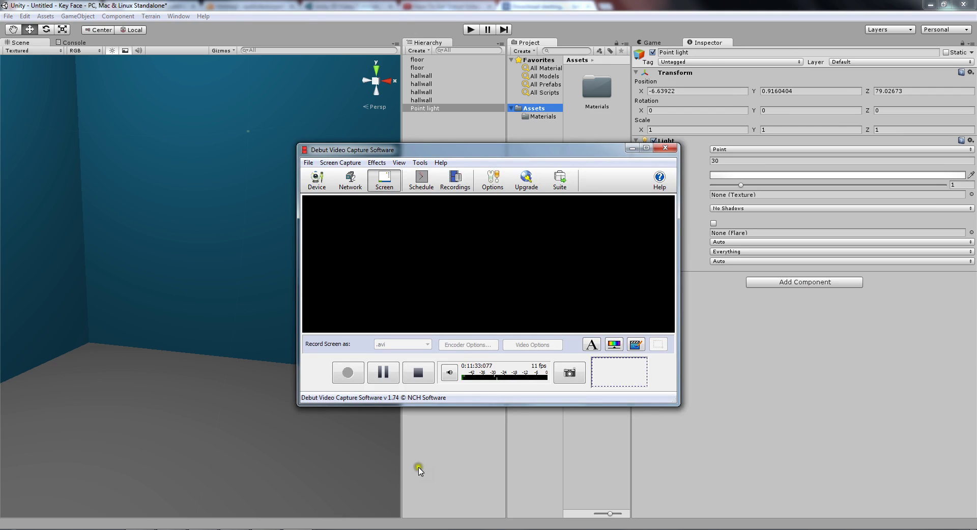
click(508, 6)
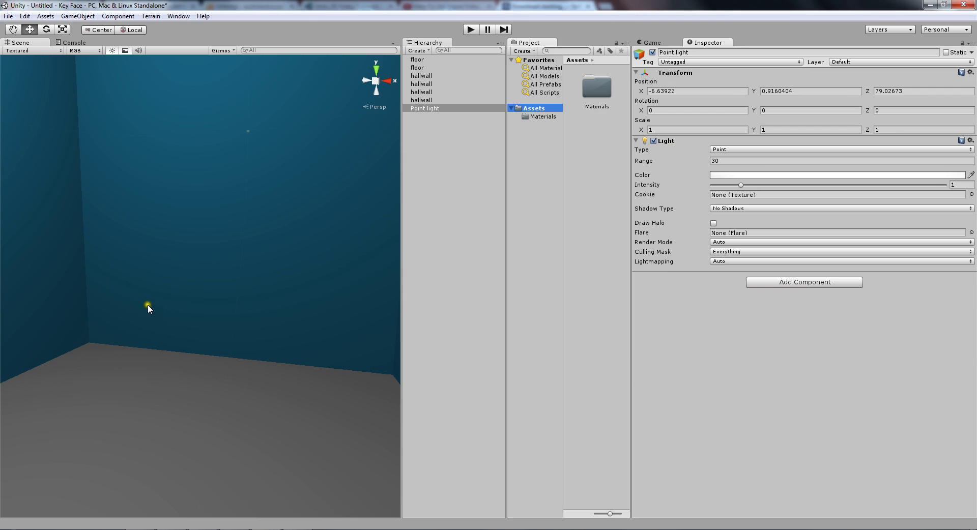
alt+drag(148, 304, 60, 405)
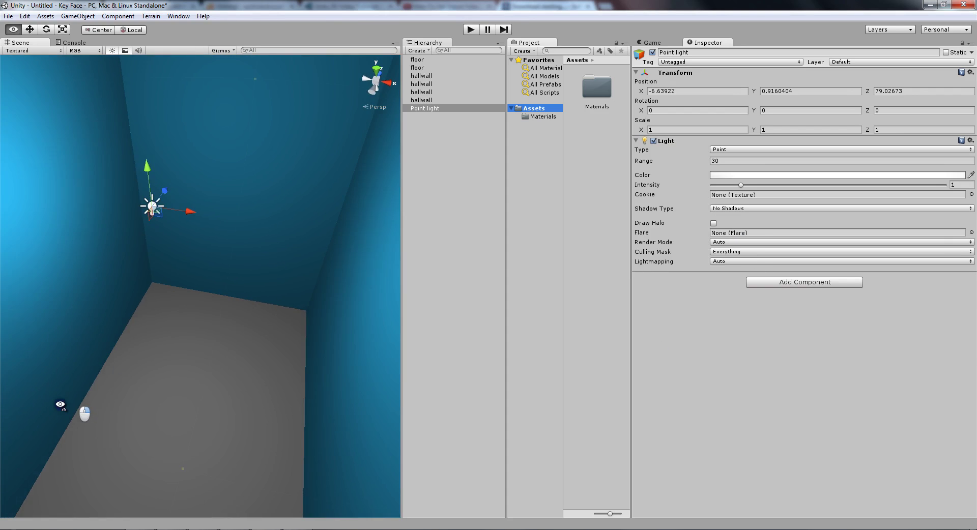
alt+drag(151, 326, 374, 246)
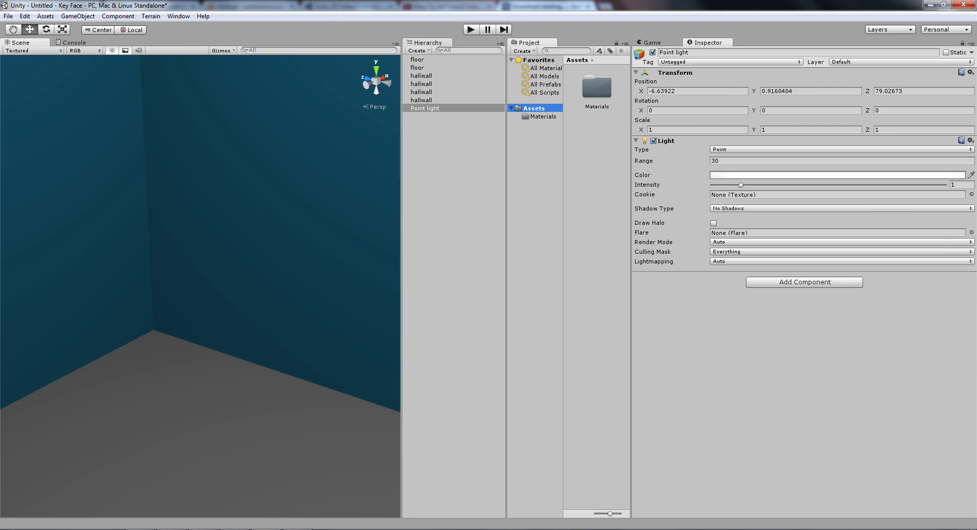
mouse_move(297, 529)
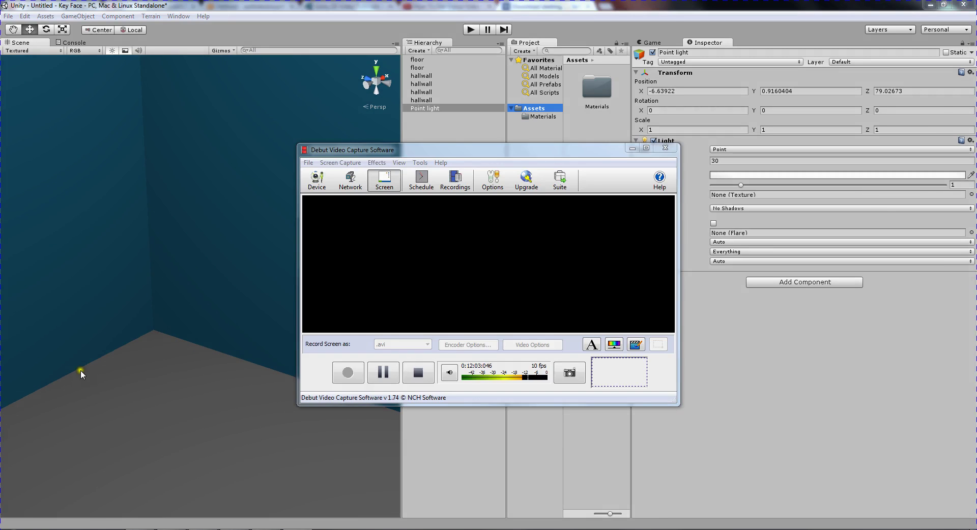
click(196, 8)
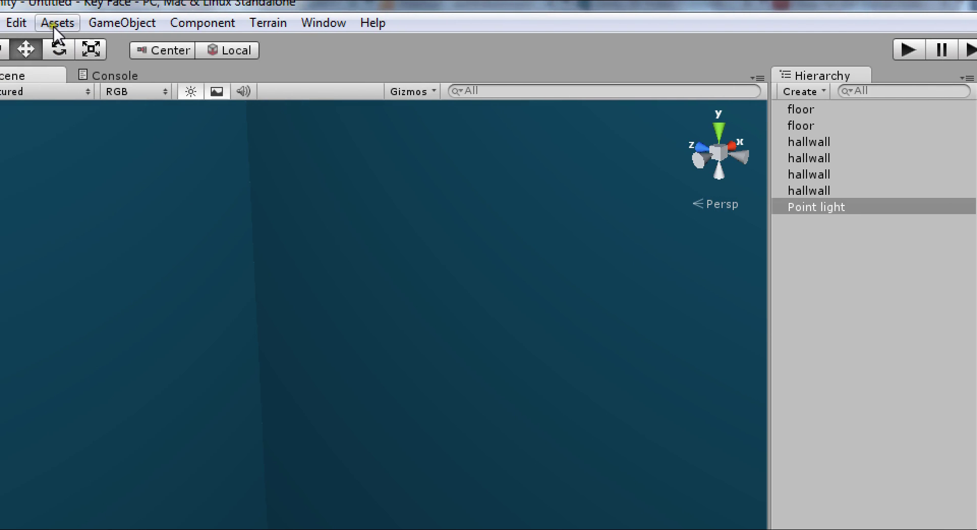
Import the complete Character Controller package into the project
click(53, 25)
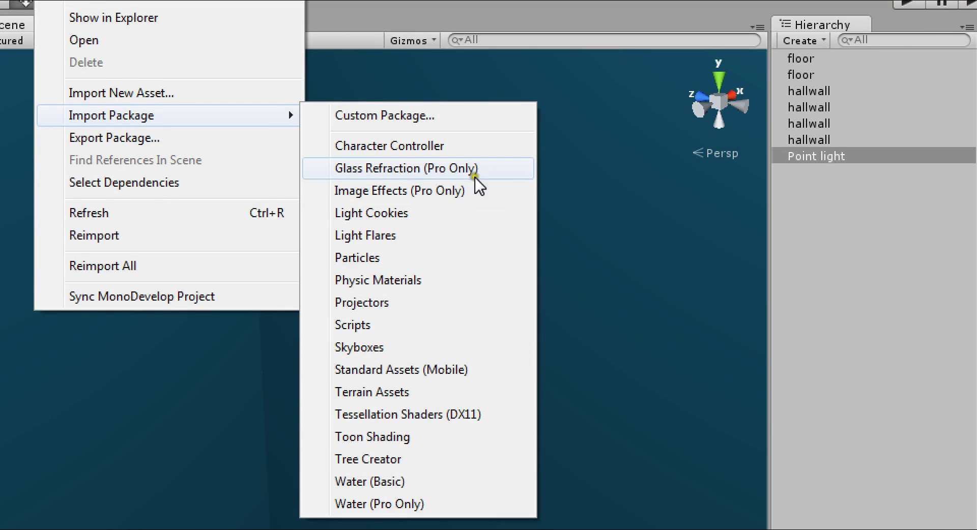
click(461, 146)
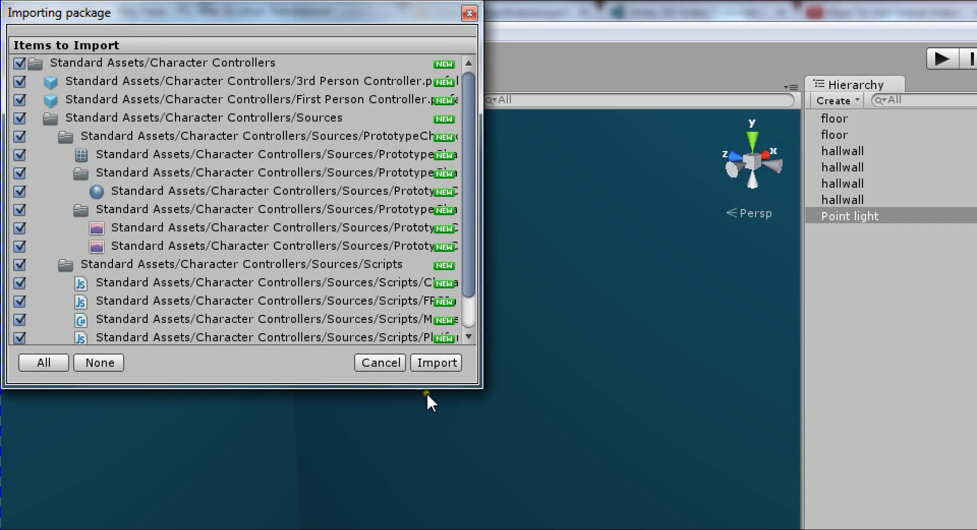
click(438, 363)
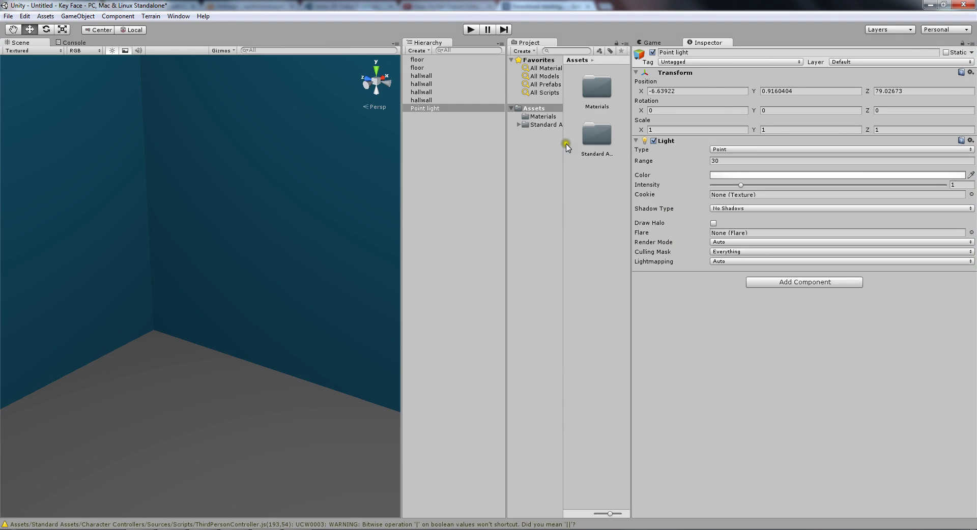
Place the First Person Controller prefab from Standard Assets in the hallway and move it to about Y -5.15, Z 87.58
click(545, 126)
double_click(599, 84)
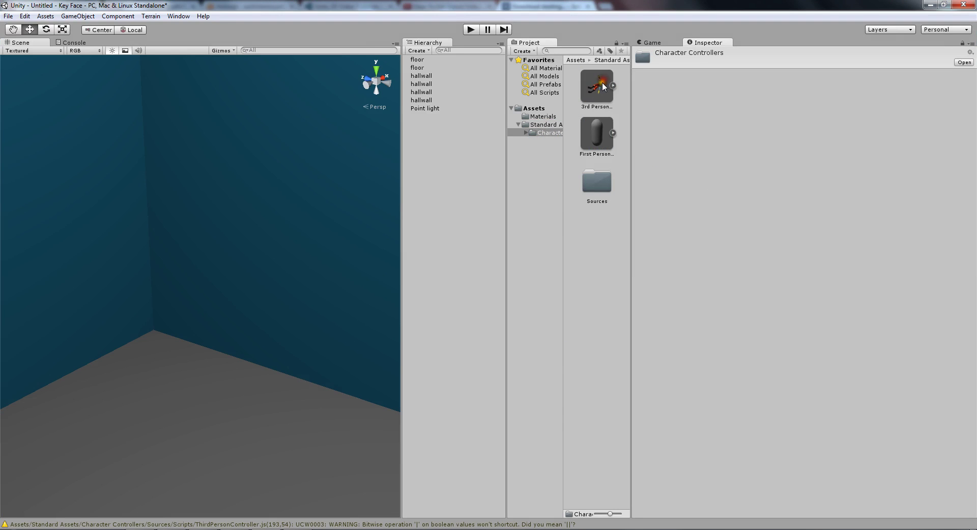
right_drag(231, 337, 243, 248)
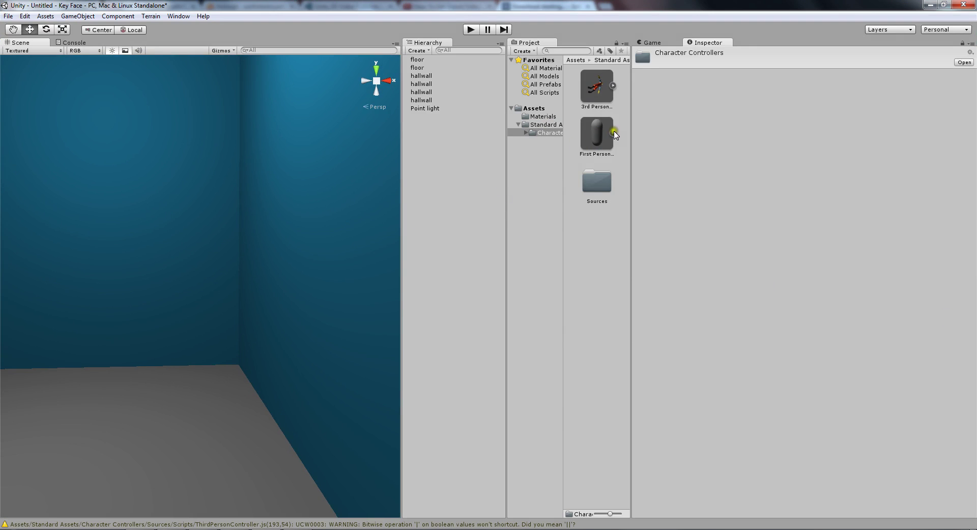
drag(615, 135, 118, 459)
right_drag(122, 456, 233, 425)
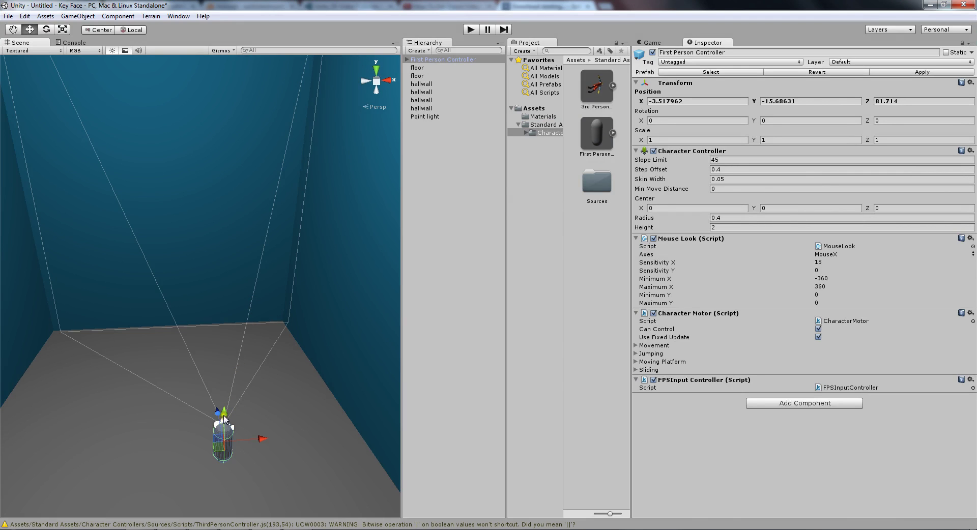
drag(224, 419, 204, 354)
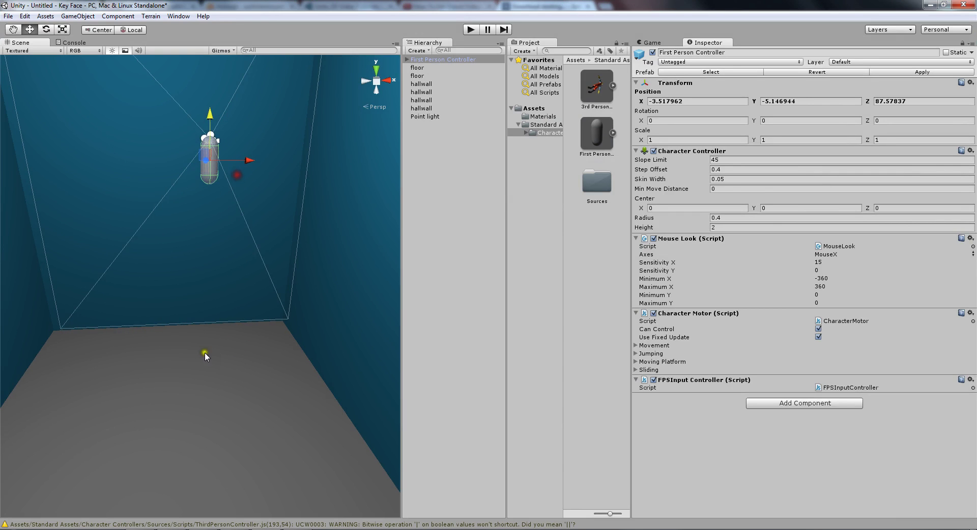
Raise the hallway's floor along Y to about -7.11, beneath the First Person Controller
click(181, 410)
drag(282, 453, 316, 290)
mouse_move(304, 301)
right_down()
mouse_move(303, 226)
mouse_move(351, 55)
mouse_move(192, 93)
mouse_move(144, 251)
mouse_move(246, 223)
mouse_move(419, 225)
mouse_move(504, 214)
right_up()
mouse_move(38, 388)
right_down()
mouse_move(188, 343)
mouse_move(497, 331)
mouse_move(225, 364)
mouse_move(895, 415)
mouse_move(807, 362)
mouse_move(774, 390)
mouse_move(371, 480)
mouse_move(336, 343)
mouse_move(397, 341)
mouse_move(446, 383)
mouse_move(392, 415)
right_up()
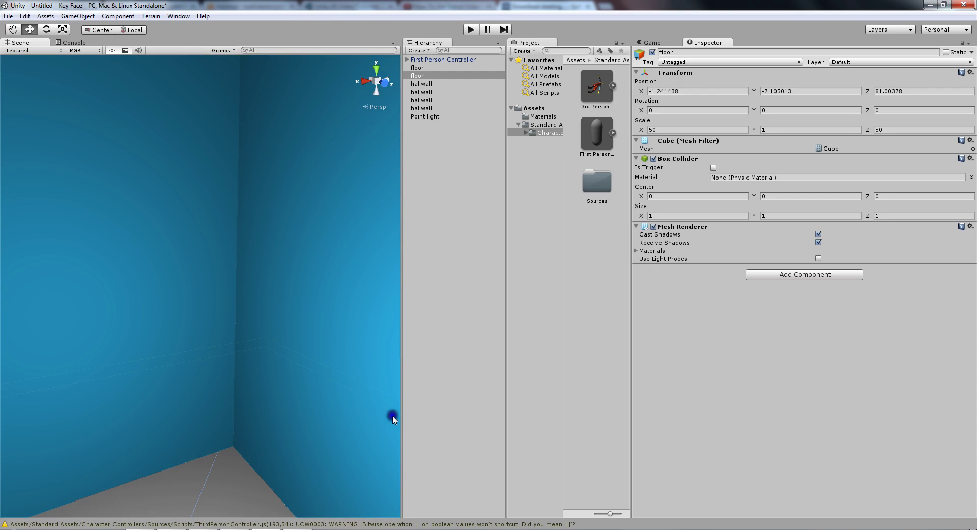
click(388, 529)
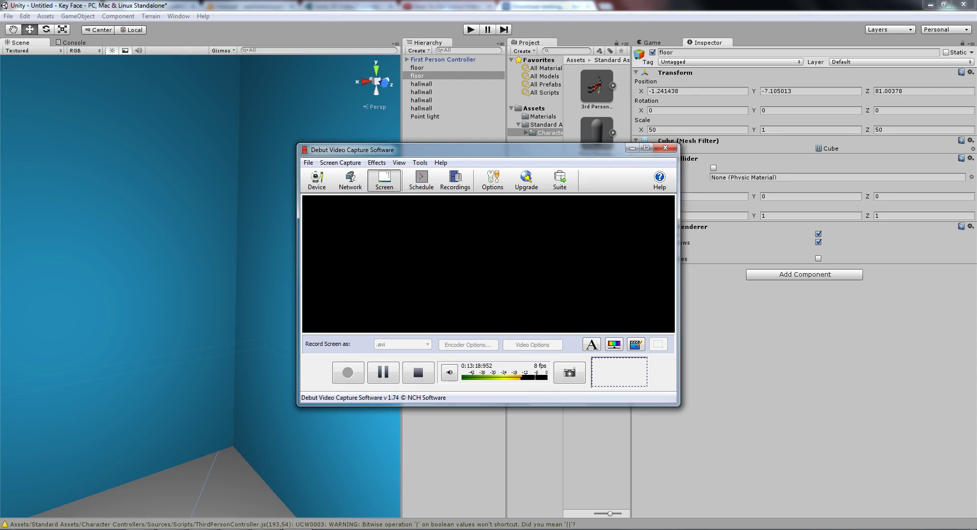